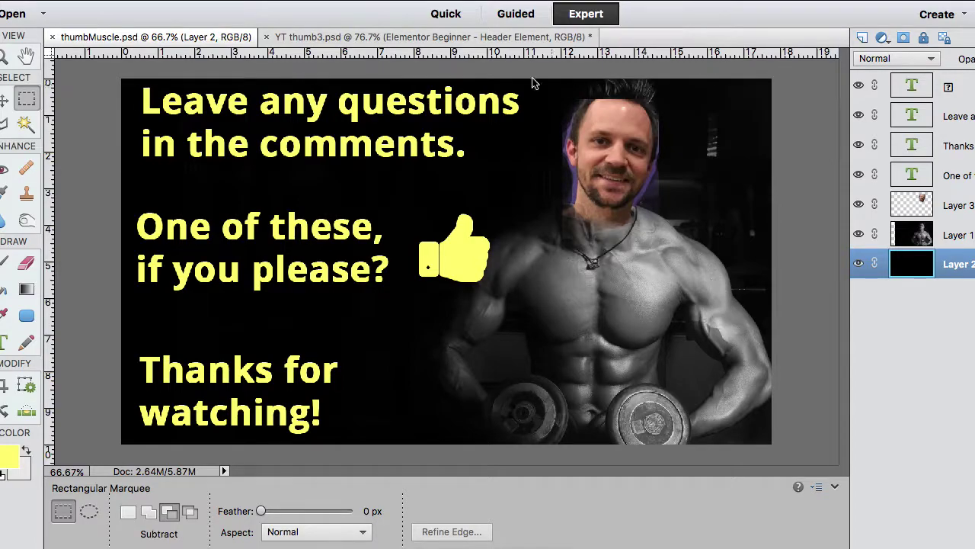
Switch to the YT thumb3.psd document showing the 'Elementor Beginner - Header Element' thumbnail
left_click(409, 38)
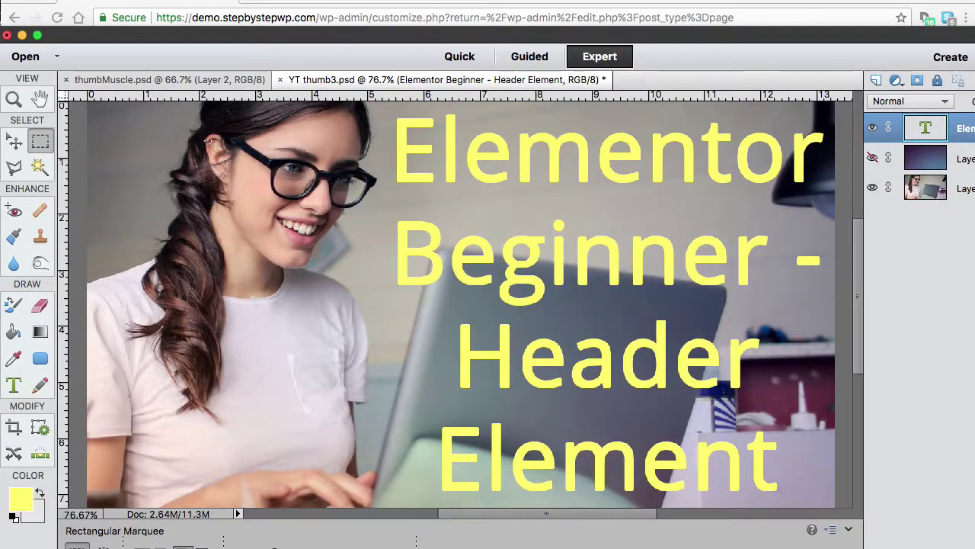
Open the Customizer's Typography > Base Typography panel and review the body and heading fonts
left_click(585, 22)
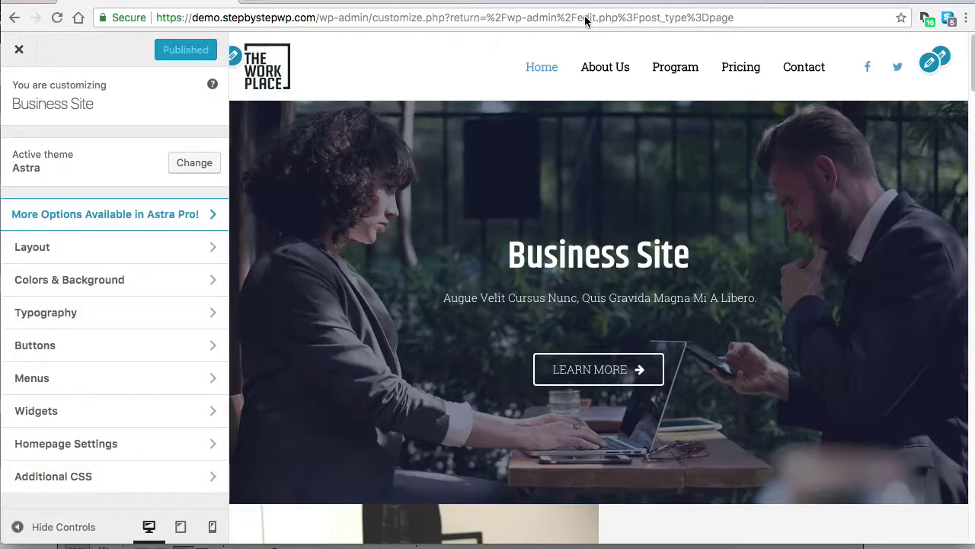
left_click(19, 49)
mouse_move(15, 46)
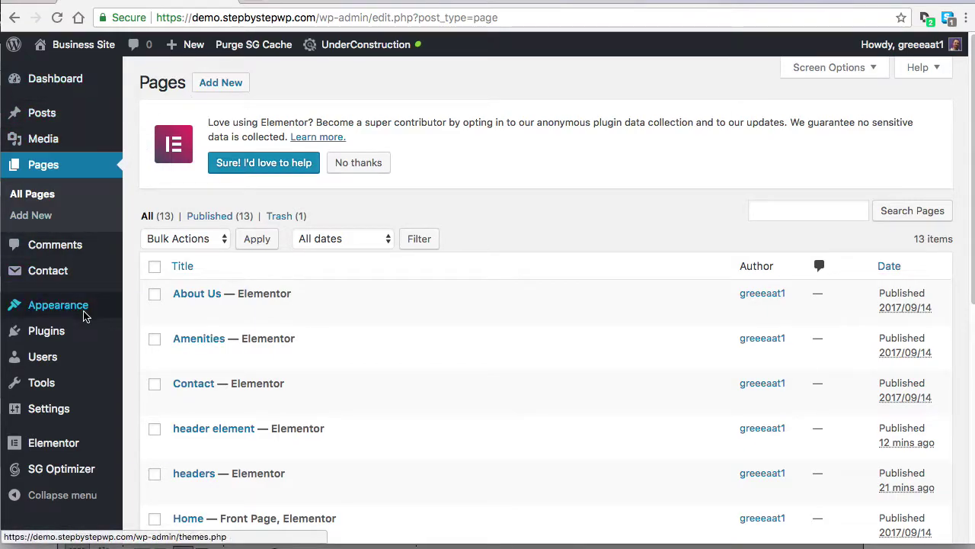
mouse_move(85, 313)
left_click(167, 332)
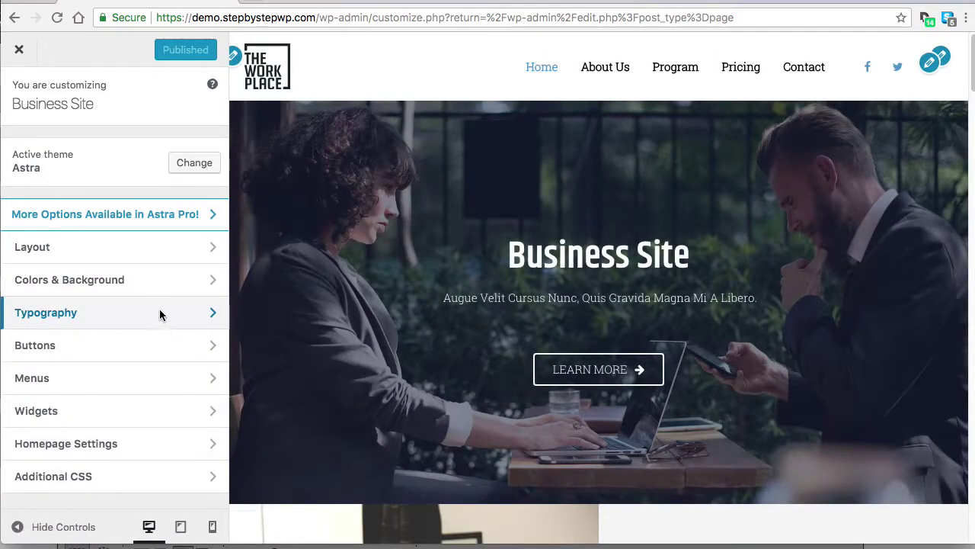
left_click(69, 313)
left_click(78, 151)
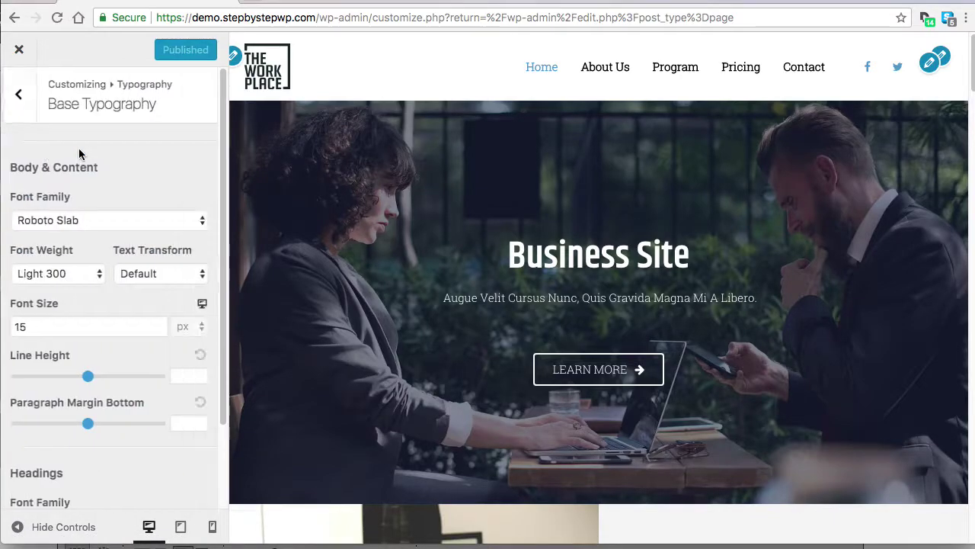
scroll(149, 244, "down", 3)
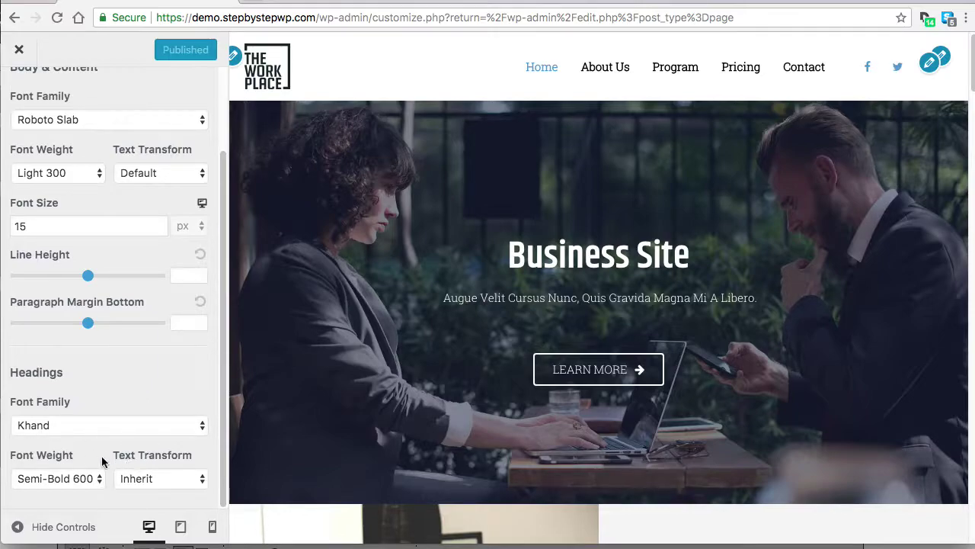
scroll(103, 461, "up", 3)
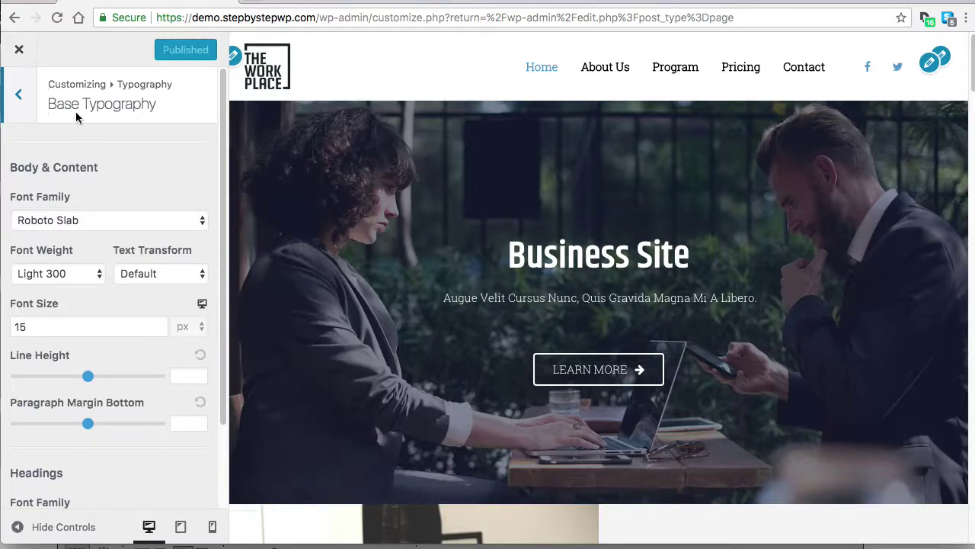
scroll(114, 175, "down", 2)
scroll(128, 202, "up", 2)
Re-check the Base Typography fonts, then close the Customizer to return to the Pages list
left_click(25, 111)
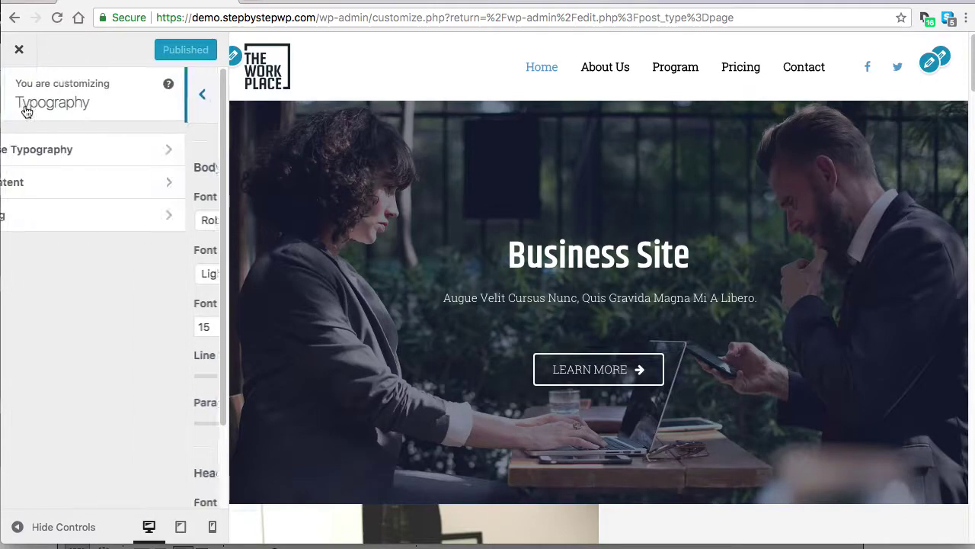
left_click(25, 84)
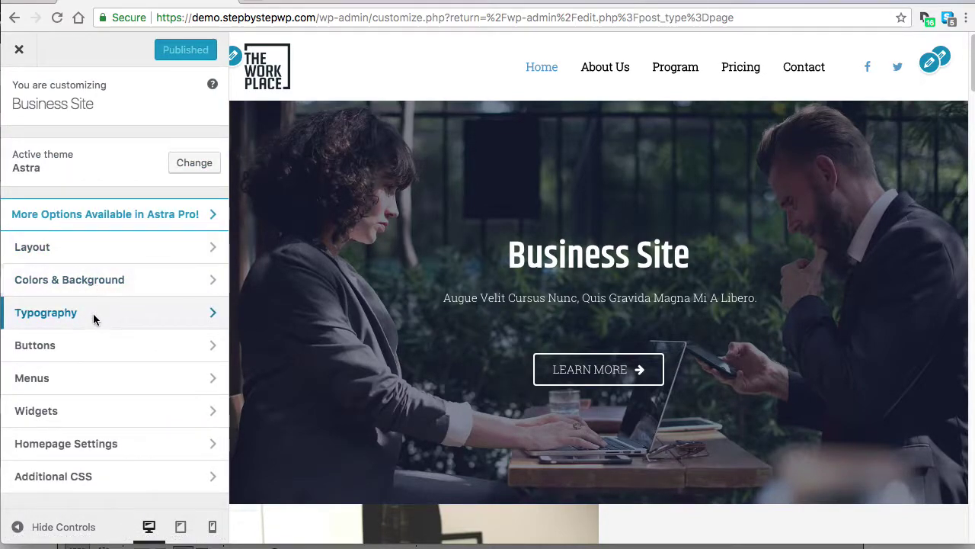
left_click(93, 313)
left_click(71, 144)
scroll(133, 200, "down", 2)
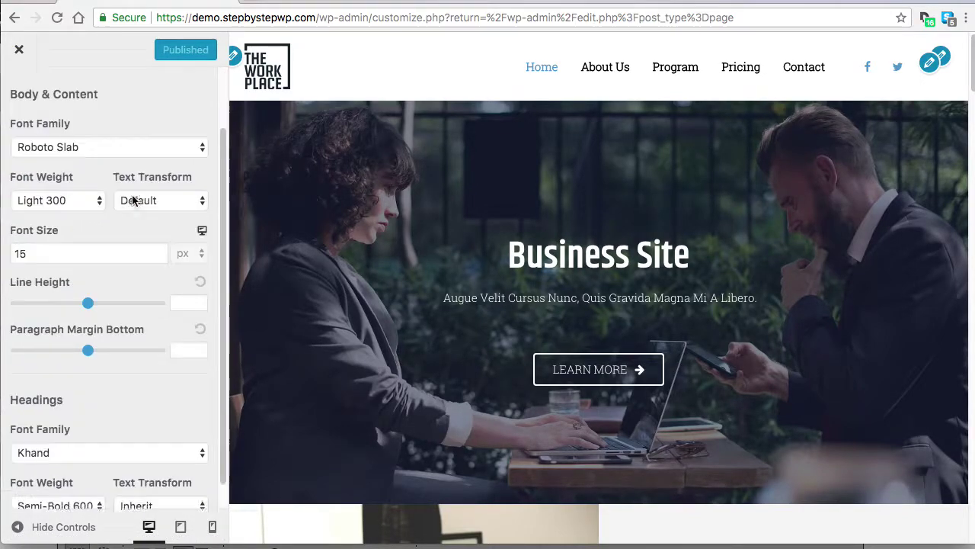
scroll(137, 213, "down", 1)
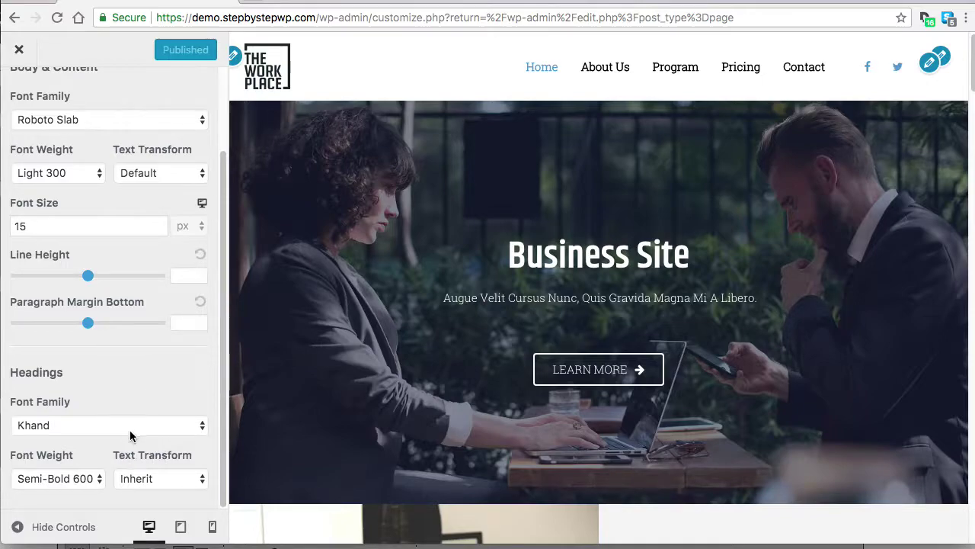
scroll(180, 453, "up", 3)
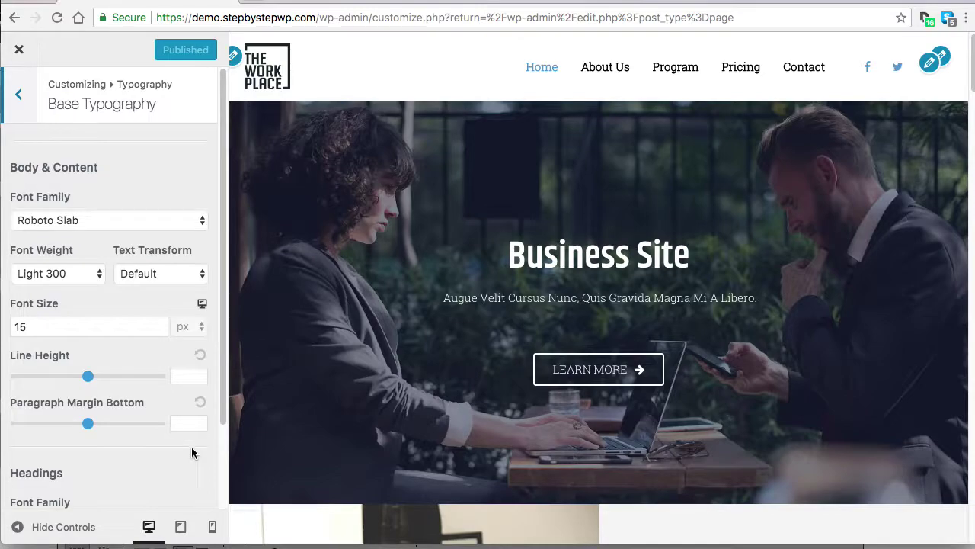
left_click(22, 51)
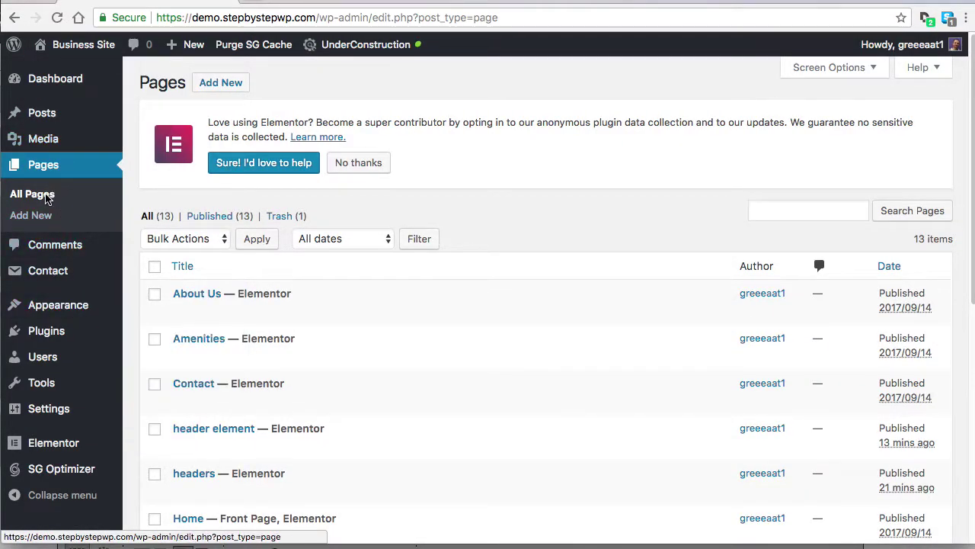
Create a new page titled 'header'
left_click(44, 216)
left_click(209, 230)
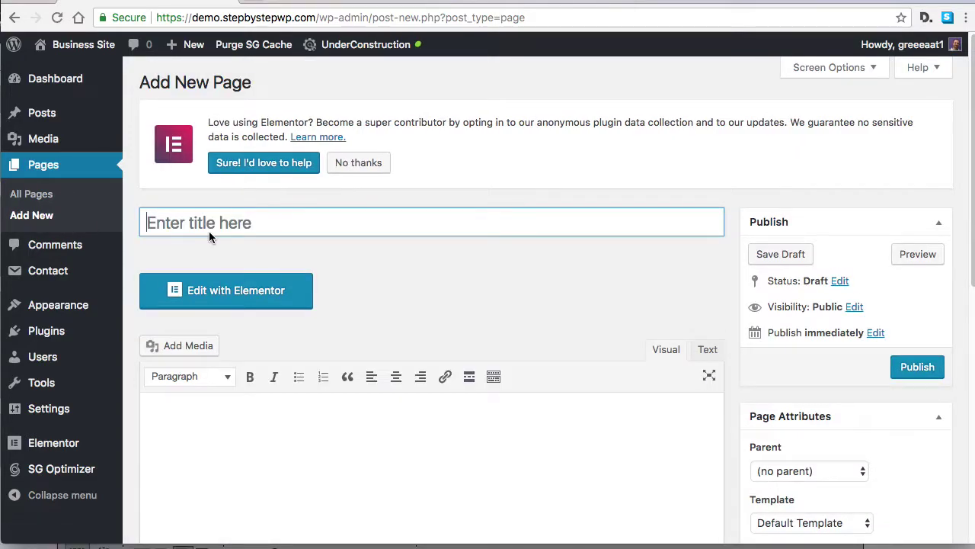
type("header")
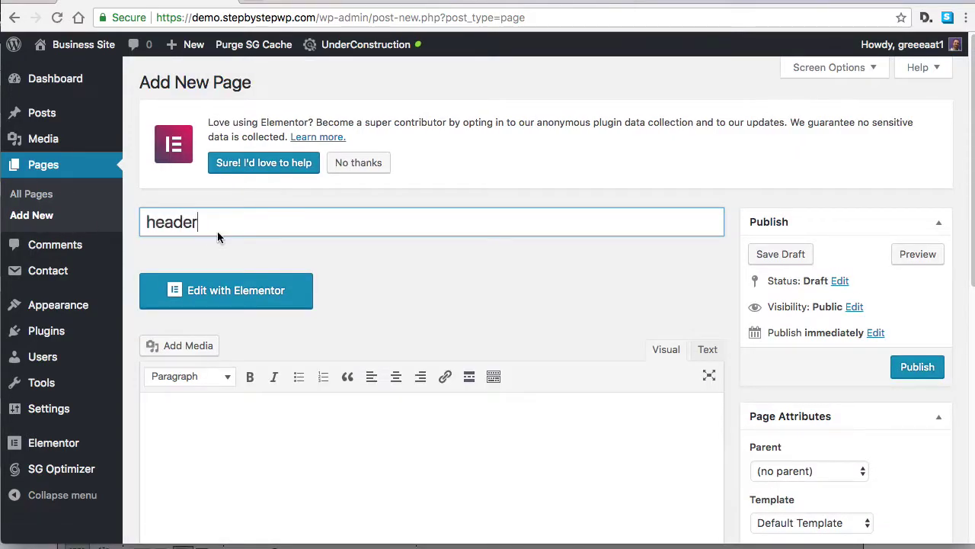
scroll(478, 284, "down", 6)
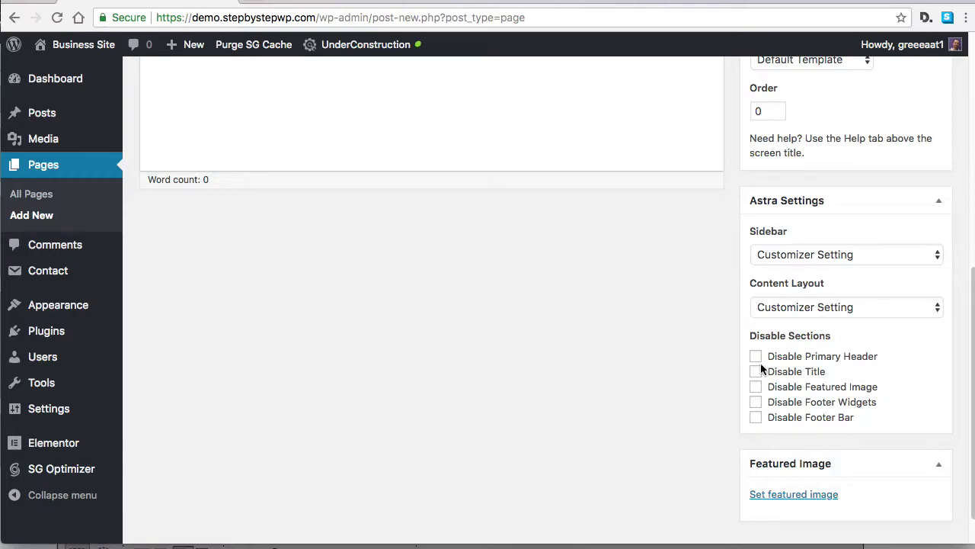
Disable the featured image and set the page to No Sidebar with a Full Width / Stretched layout
left_click(756, 386)
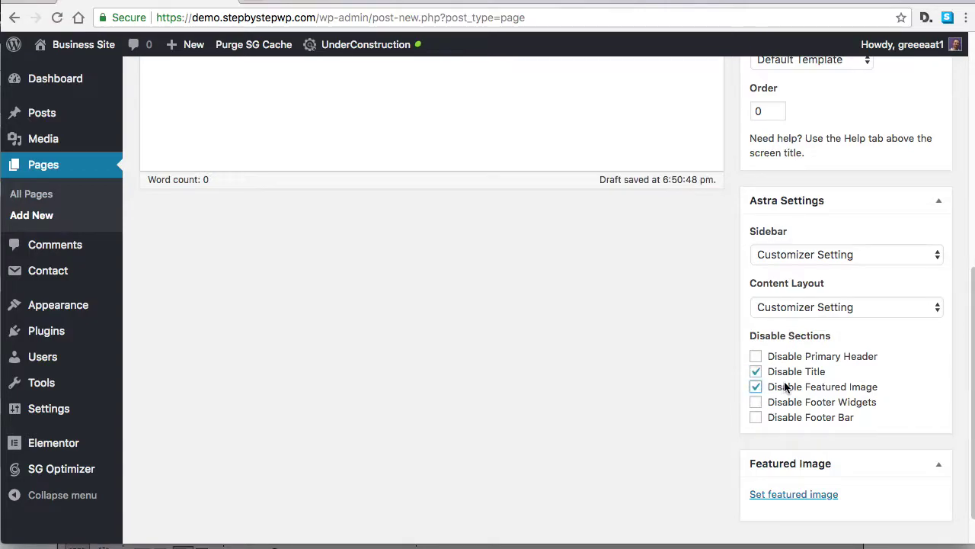
left_click(824, 259)
left_click(871, 298)
left_click(829, 307)
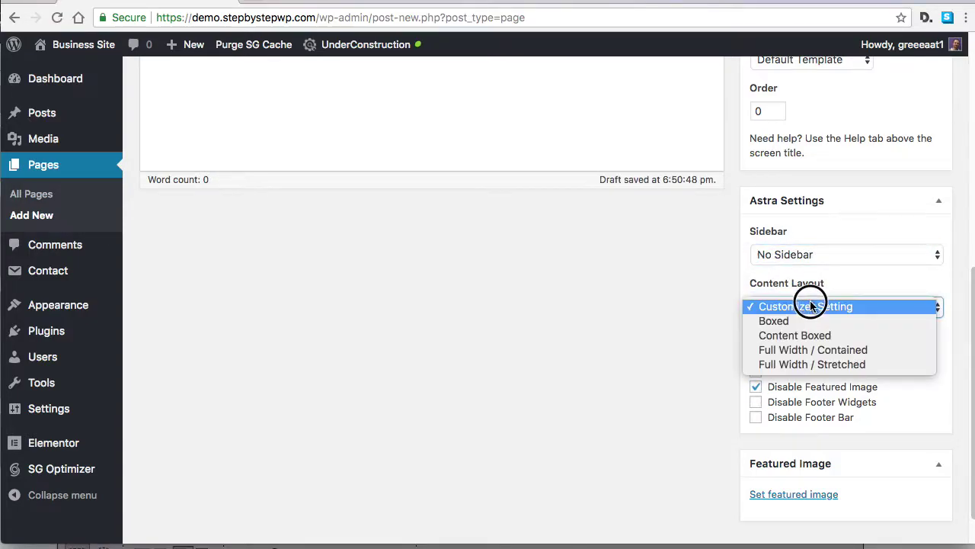
left_click(807, 364)
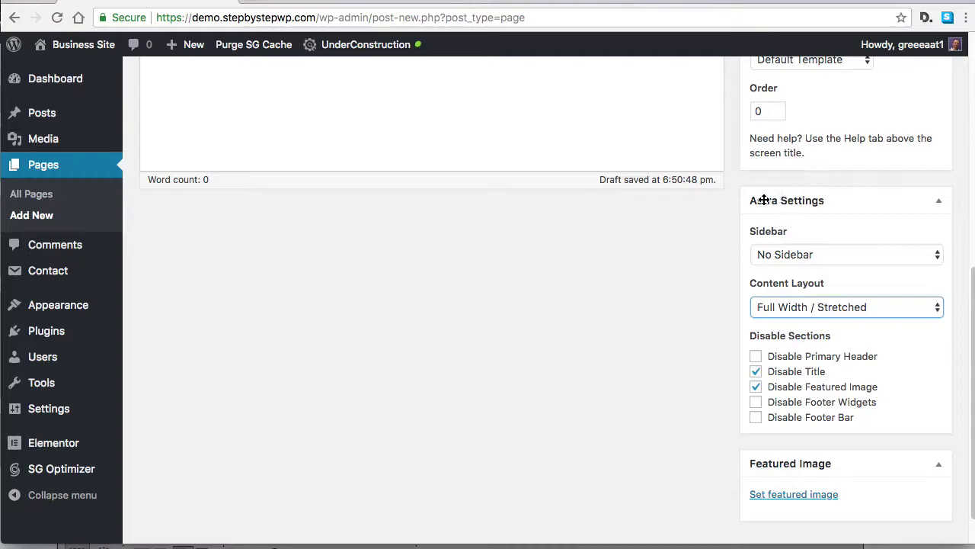
scroll(706, 289, "up", 3)
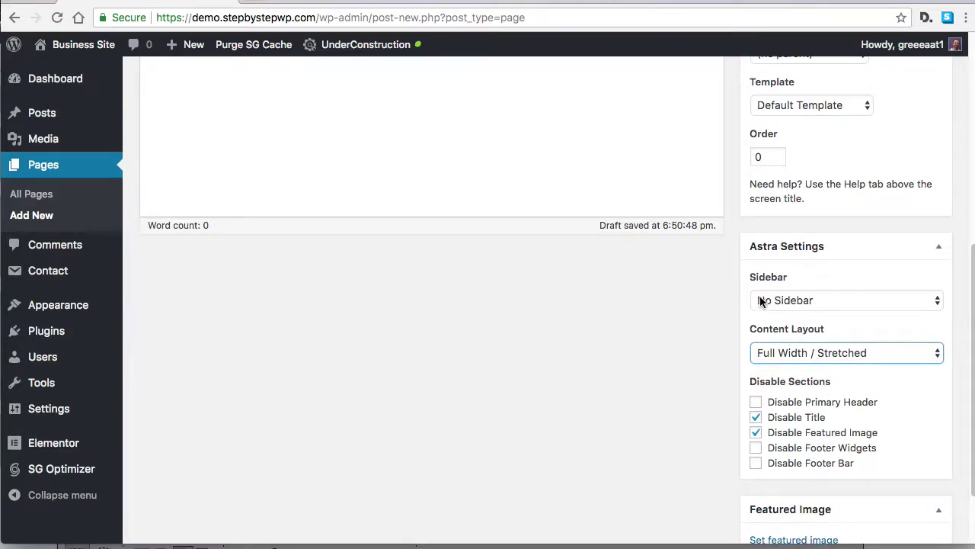
scroll(784, 294, "up", 5)
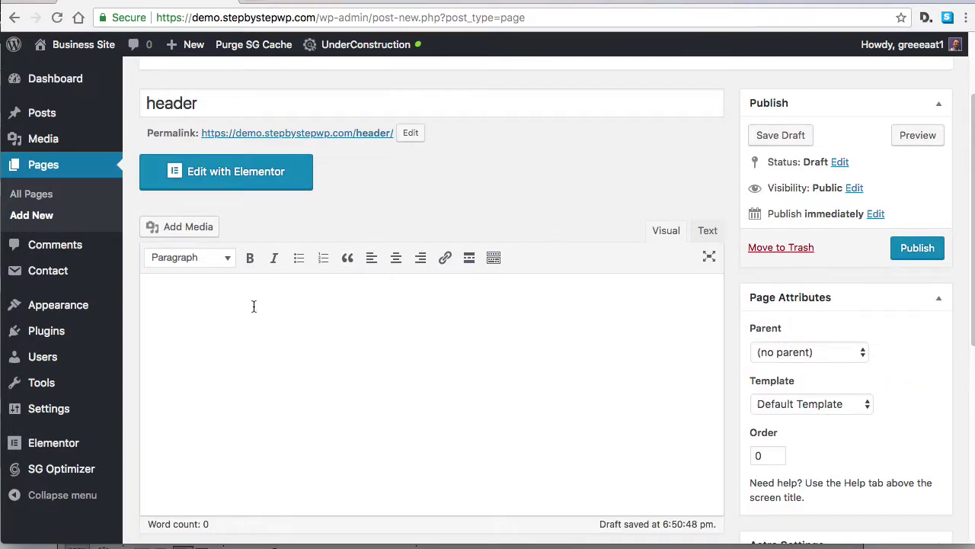
Publish the page and add a single-column section to it in Elementor
left_click(918, 249)
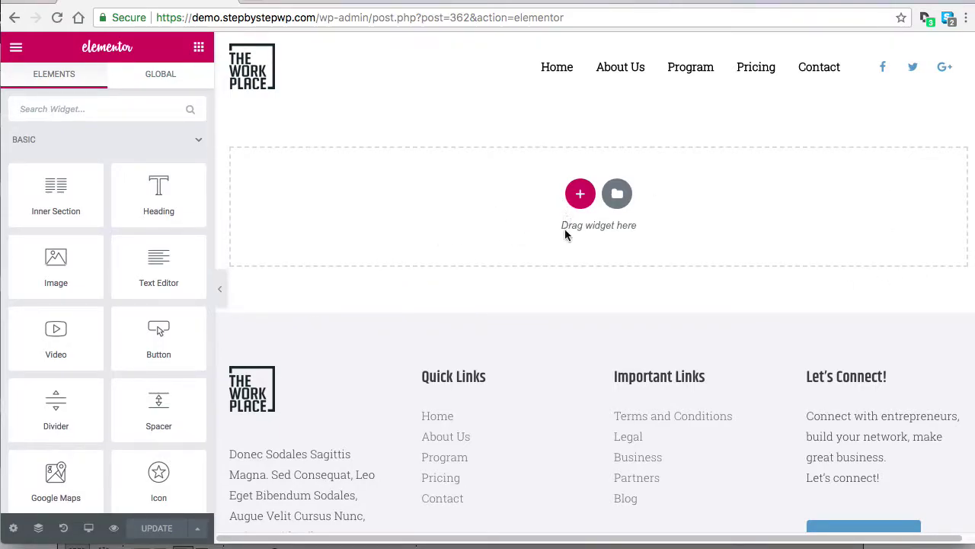
left_click(580, 193)
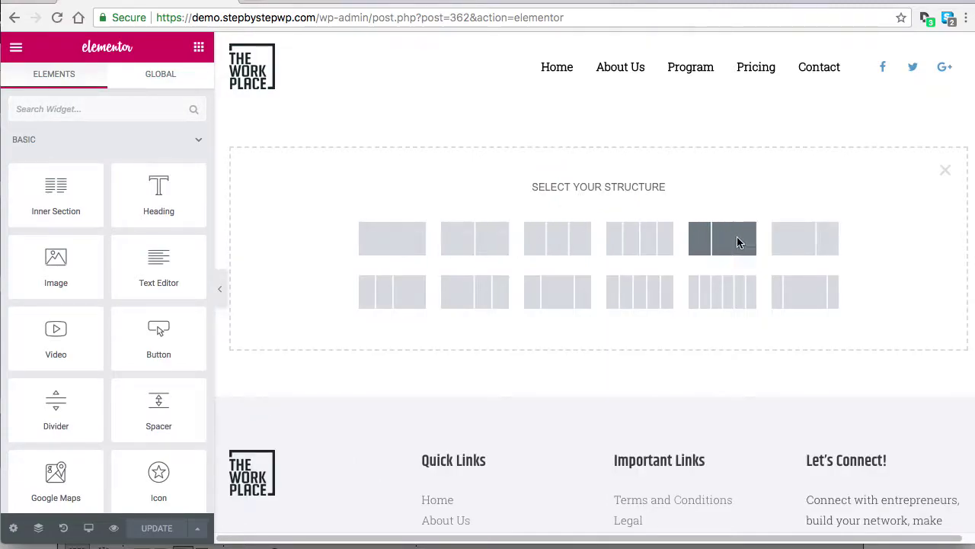
left_click(396, 237)
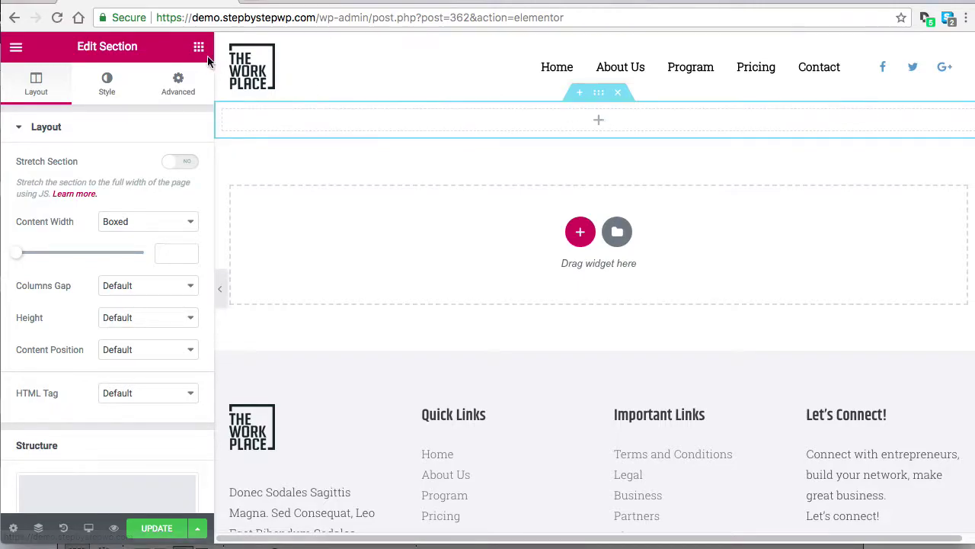
Drag two Heading widgets into the new section, one below the other
left_click(599, 120)
left_click_drag(167, 186, 594, 133)
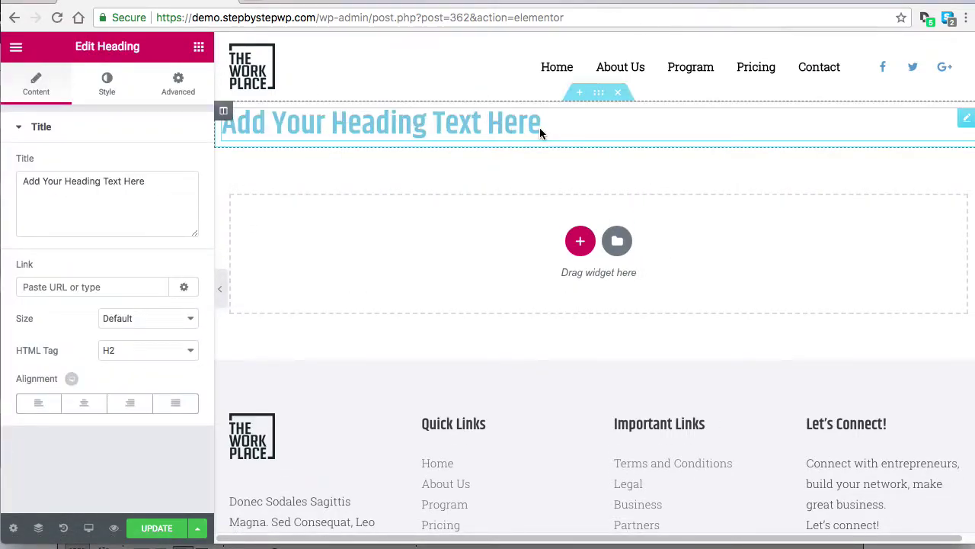
left_click(199, 48)
left_click_drag(149, 190, 529, 250)
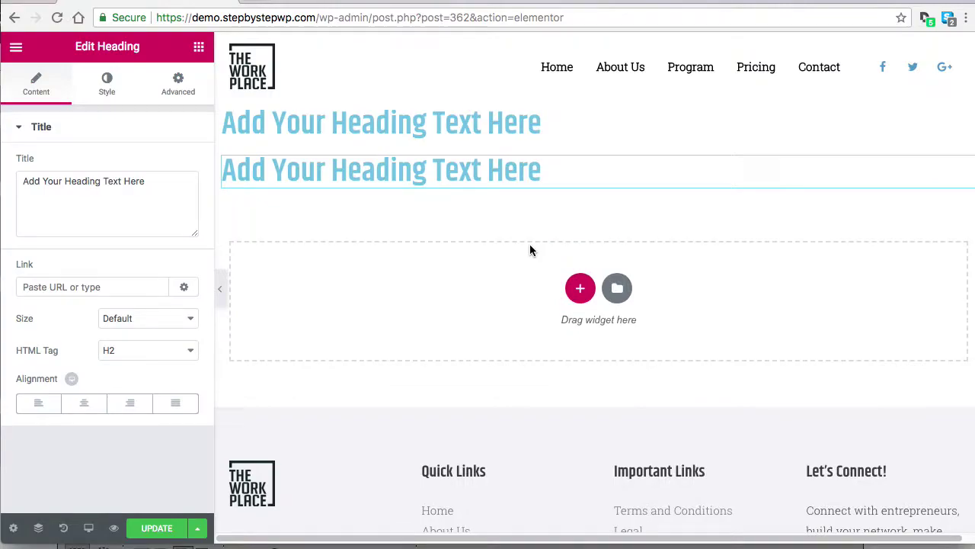
Insert the Brookstroks page template from the Library below the two headings
left_click(617, 289)
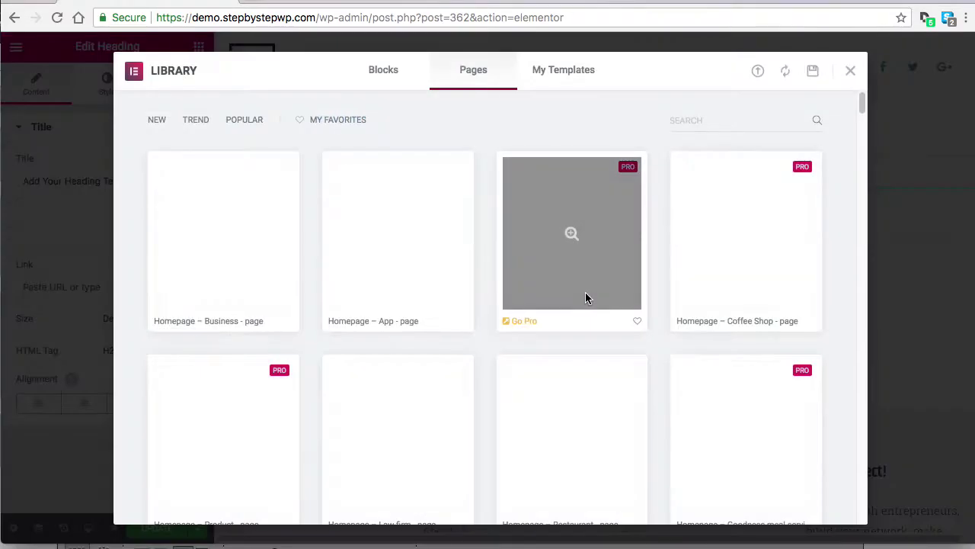
scroll(438, 291, "down", 3)
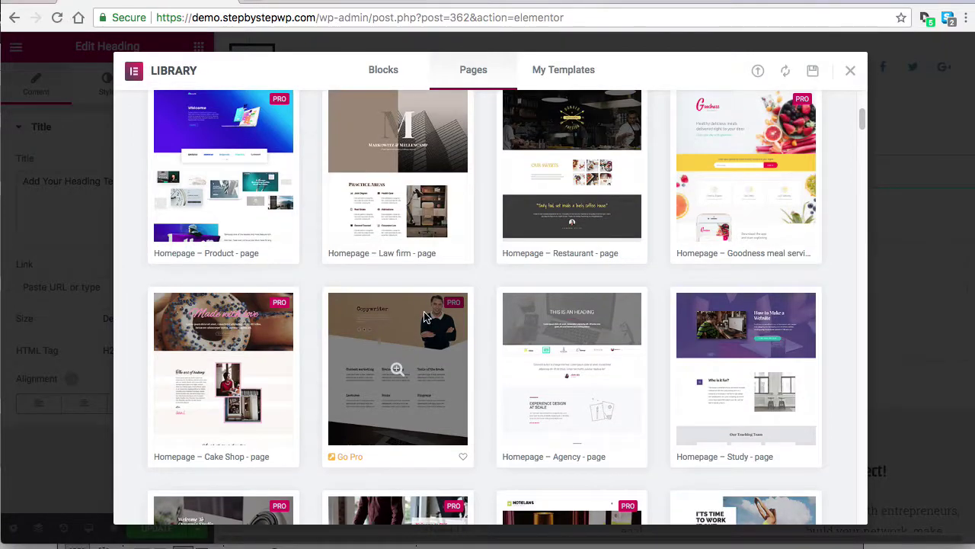
scroll(415, 305, "down", 7)
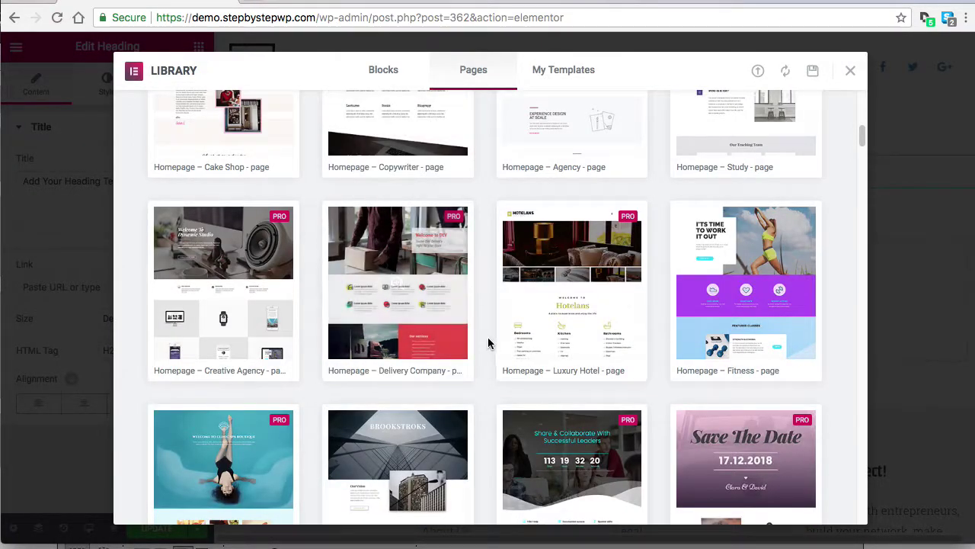
scroll(488, 344, "down", 7)
left_click(349, 419)
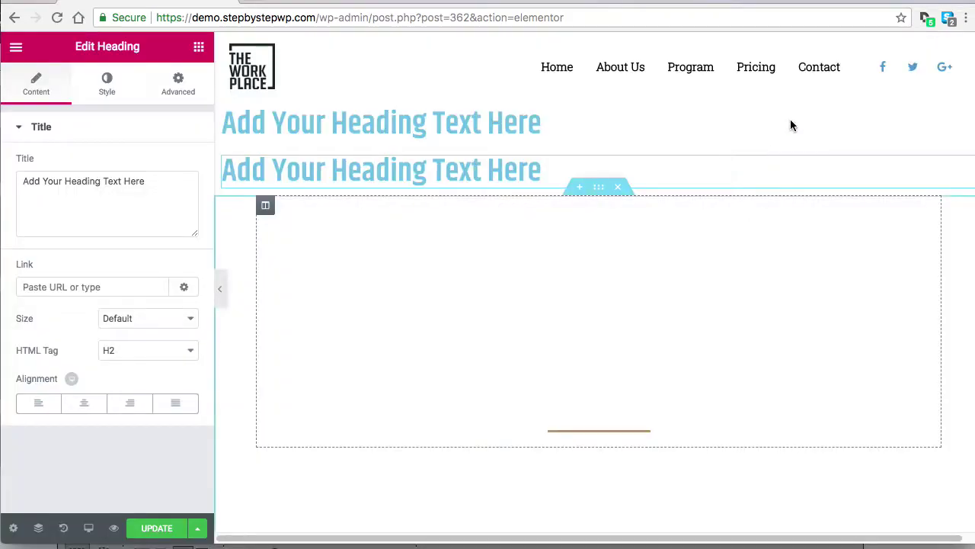
scroll(843, 233, "down", 5)
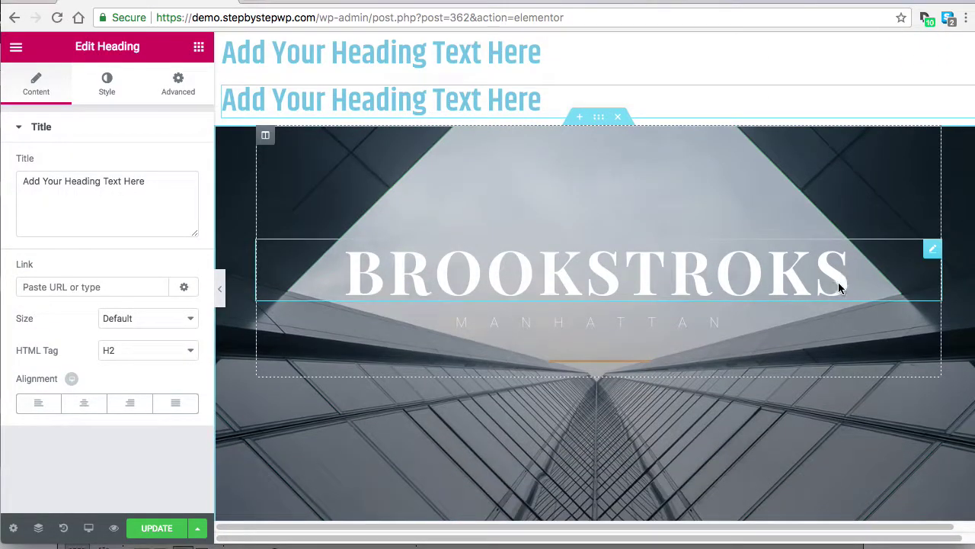
scroll(835, 301, "down", 5)
scroll(836, 298, "up", 7)
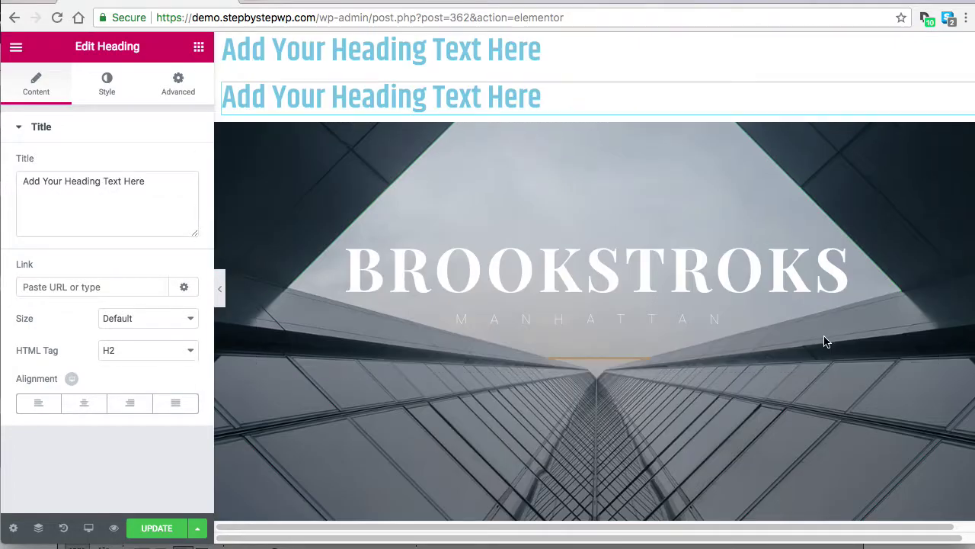
scroll(818, 365, "up", 2)
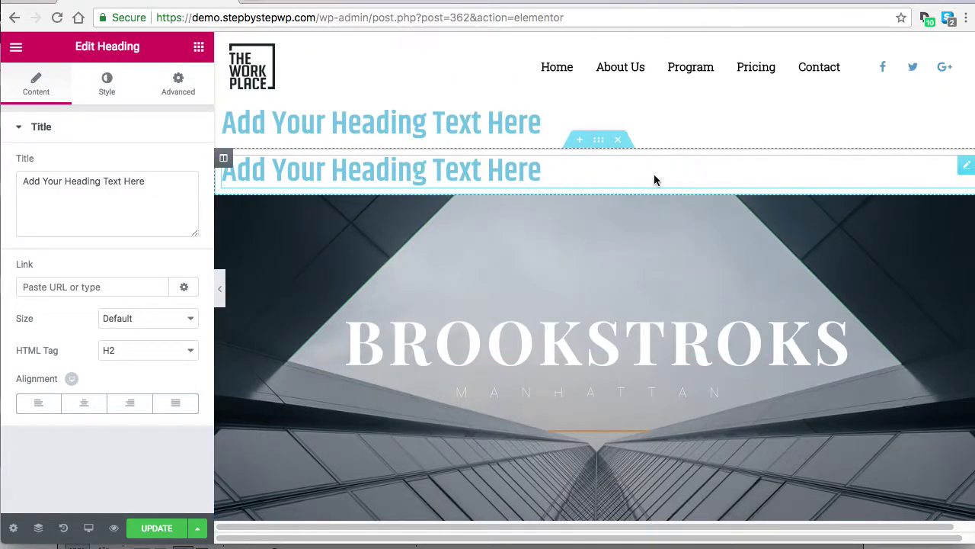
Delete the second placeholder heading and remove its now-empty section
right_click(769, 165)
left_click(811, 391)
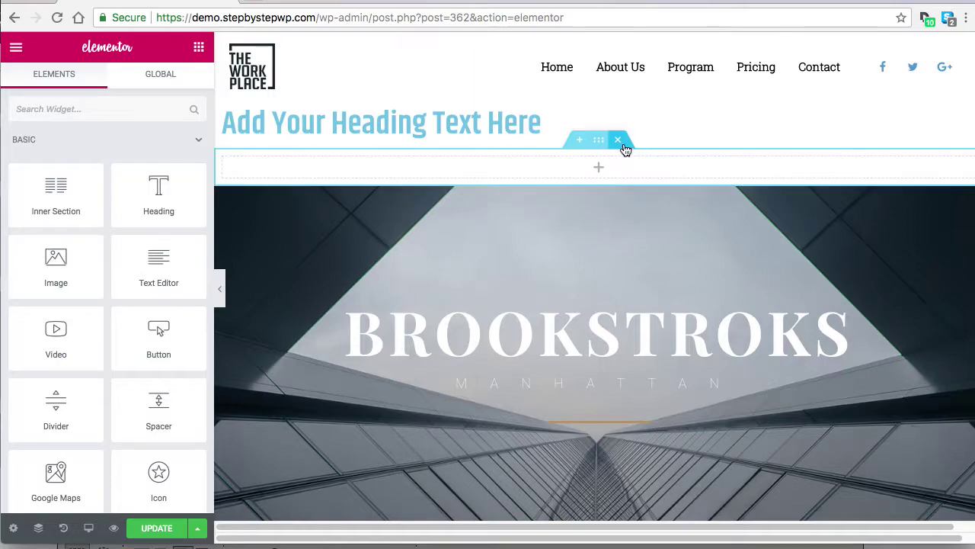
left_click(618, 140)
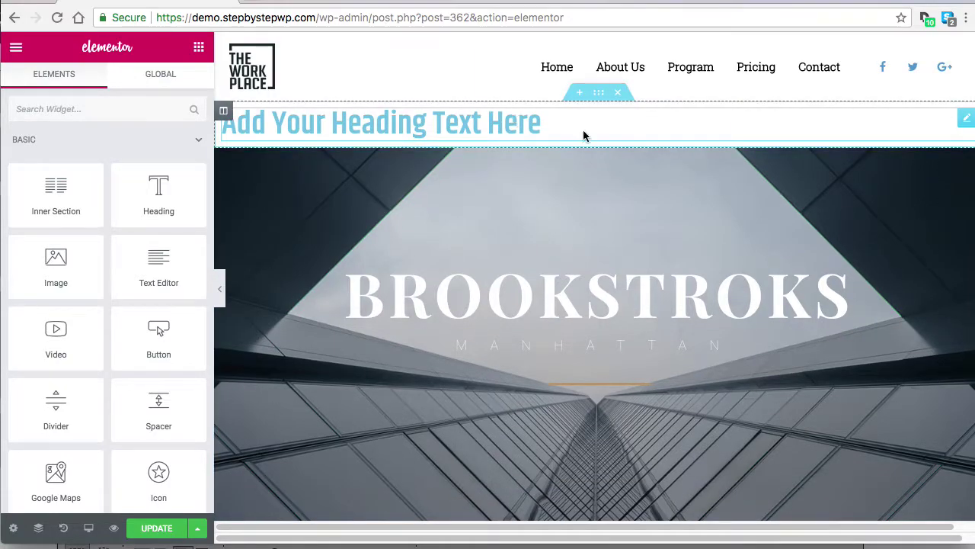
Duplicate the remaining heading and drag the copy down into the About Us section
right_click(593, 122)
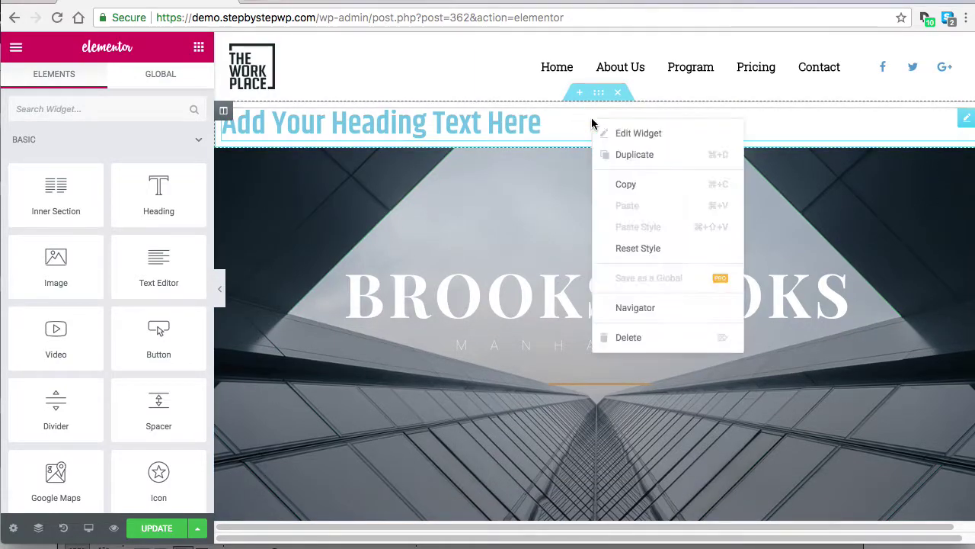
left_click(646, 163)
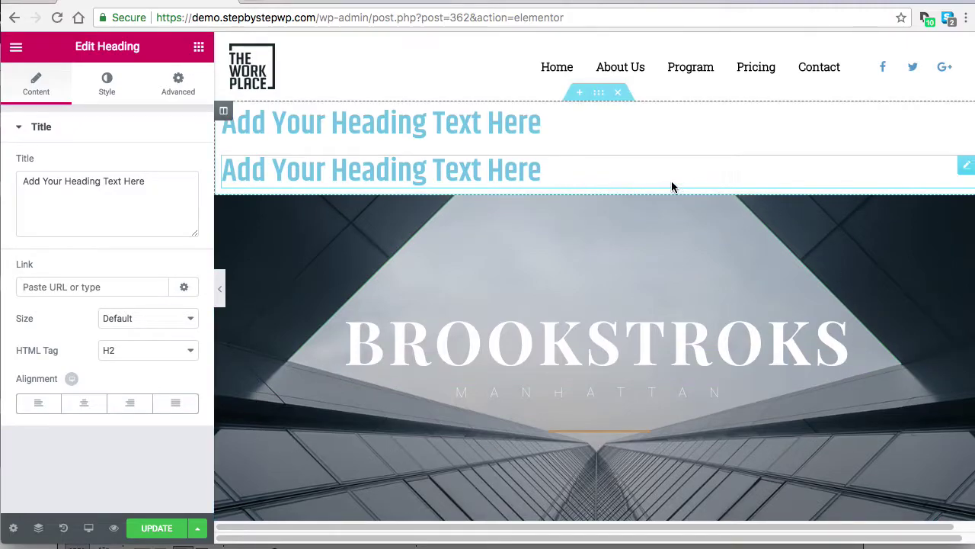
left_click_drag(630, 168, 635, 218)
left_click_drag(531, 168, 543, 211)
left_click(548, 163)
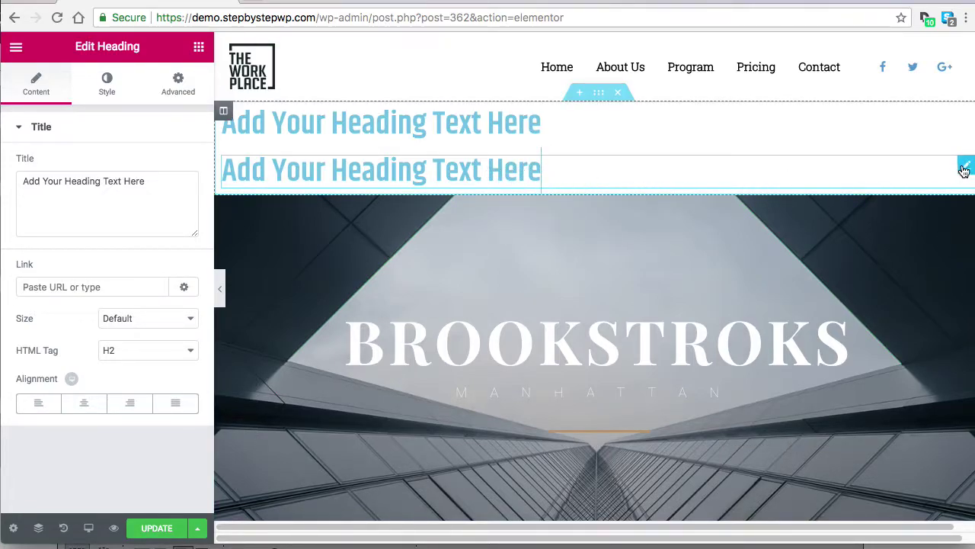
left_click_drag(958, 165, 578, 392)
scroll(709, 203, "up", 20)
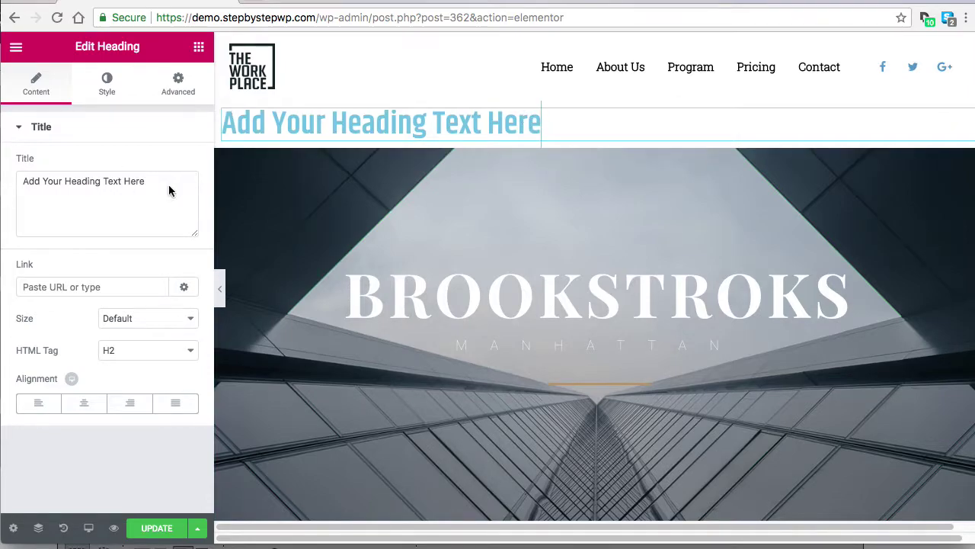
left_click_drag(167, 190, 15, 182)
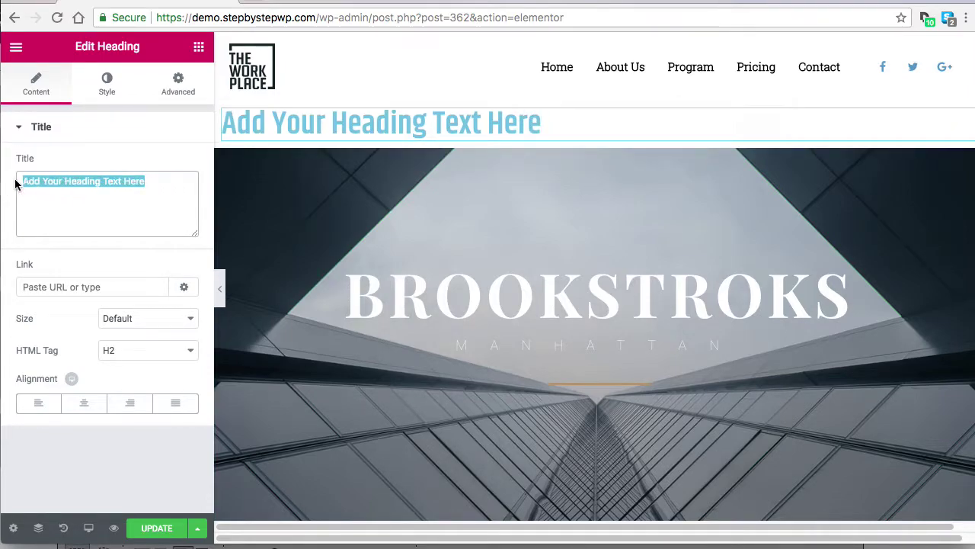
left_click(152, 183)
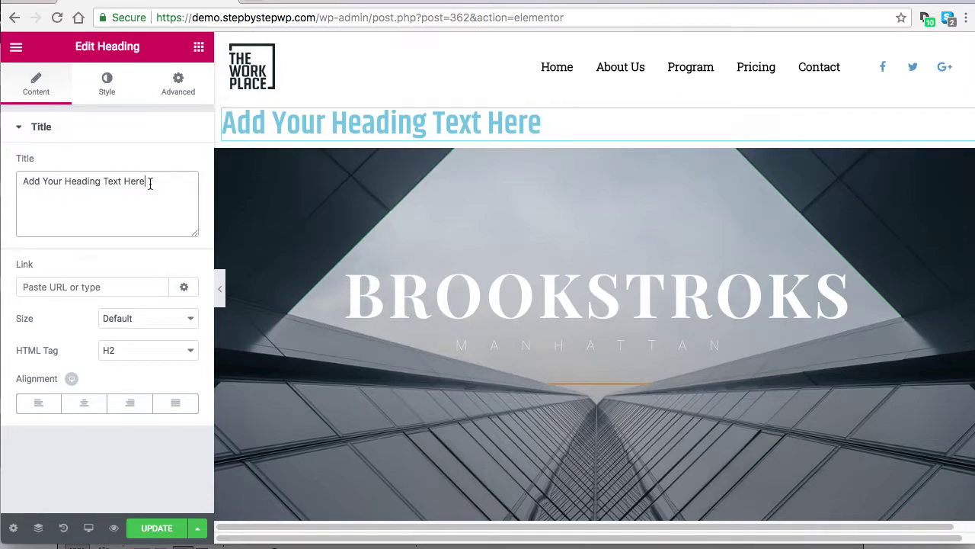
left_click(114, 529)
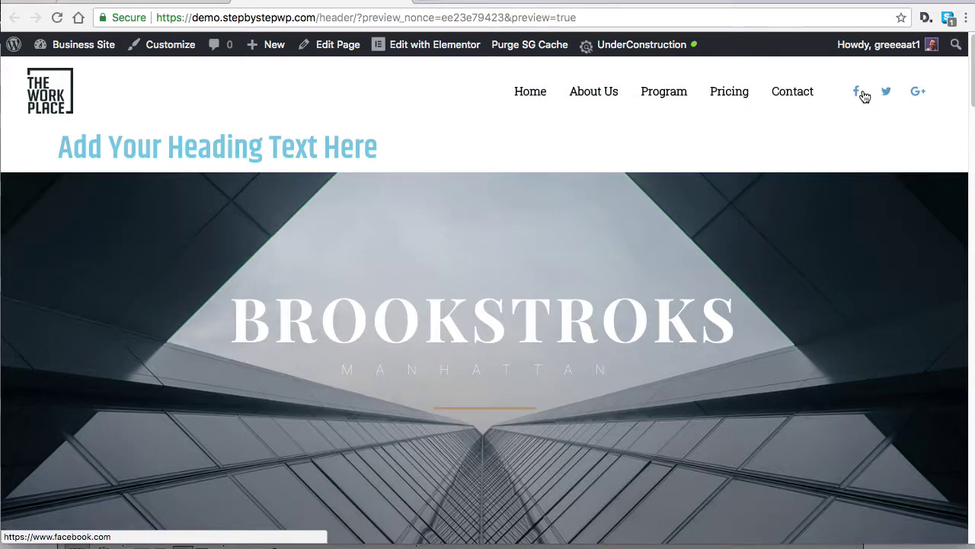
left_click(593, 95)
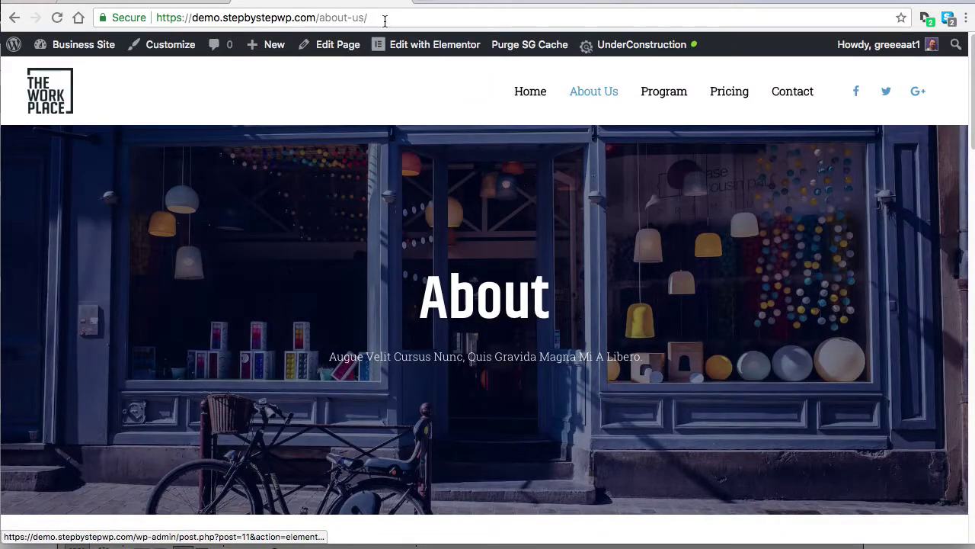
left_click(351, 22)
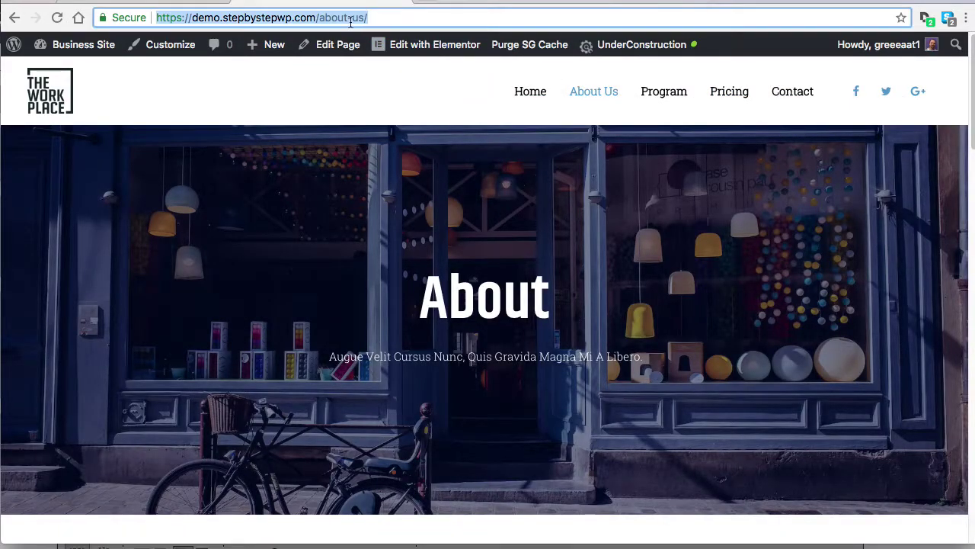
right_click(282, 16)
left_click(326, 36)
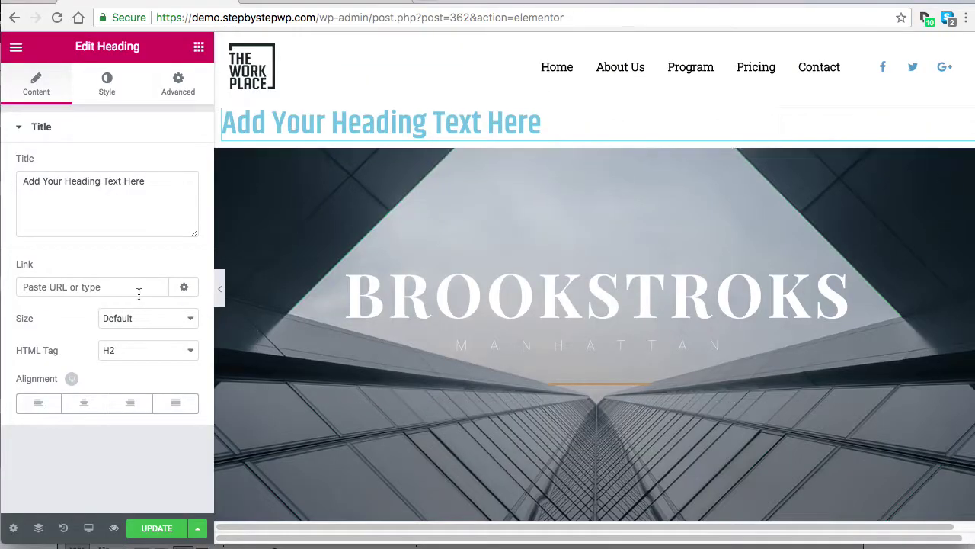
Paste the About Us page address into the heading's Link field, keeping Size at Default
left_click(78, 286)
right_click(61, 285)
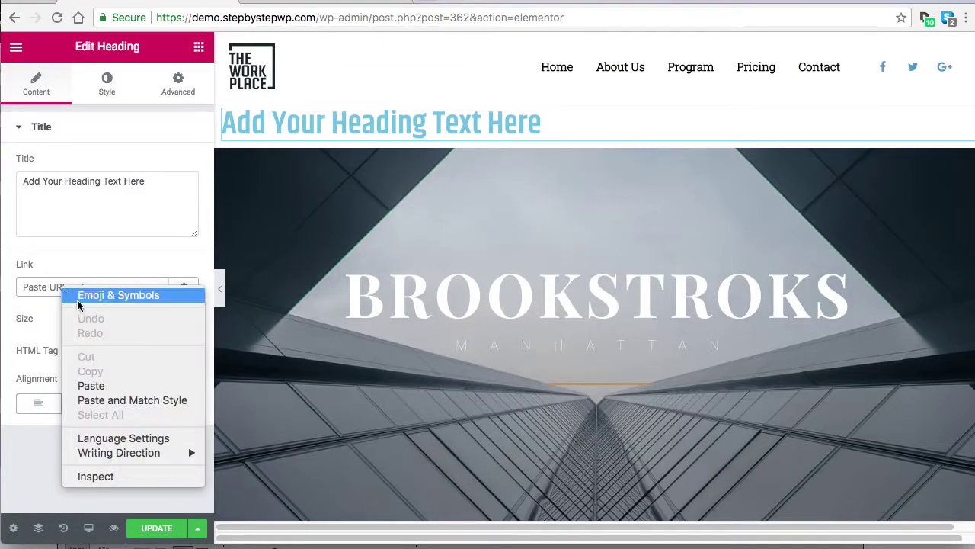
left_click(116, 386)
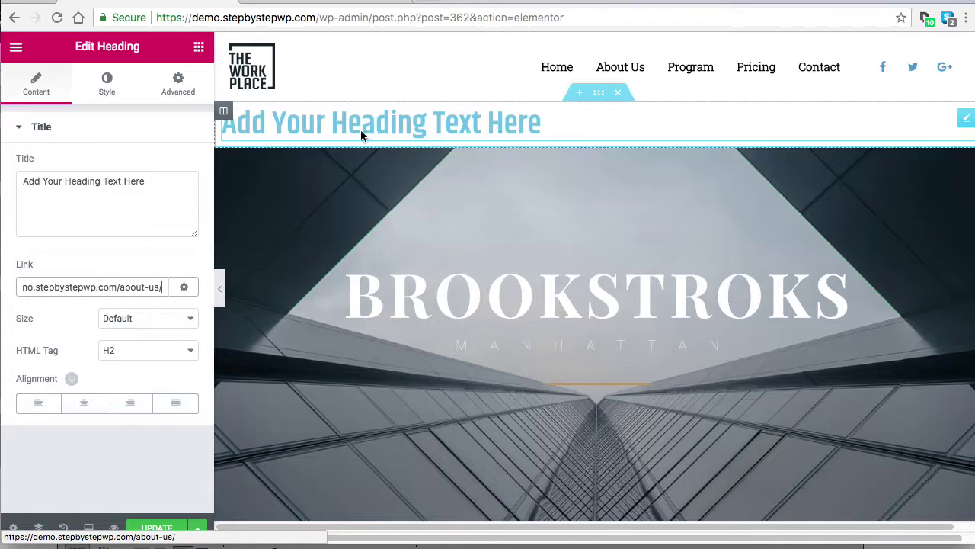
left_click(155, 323)
left_click(139, 317)
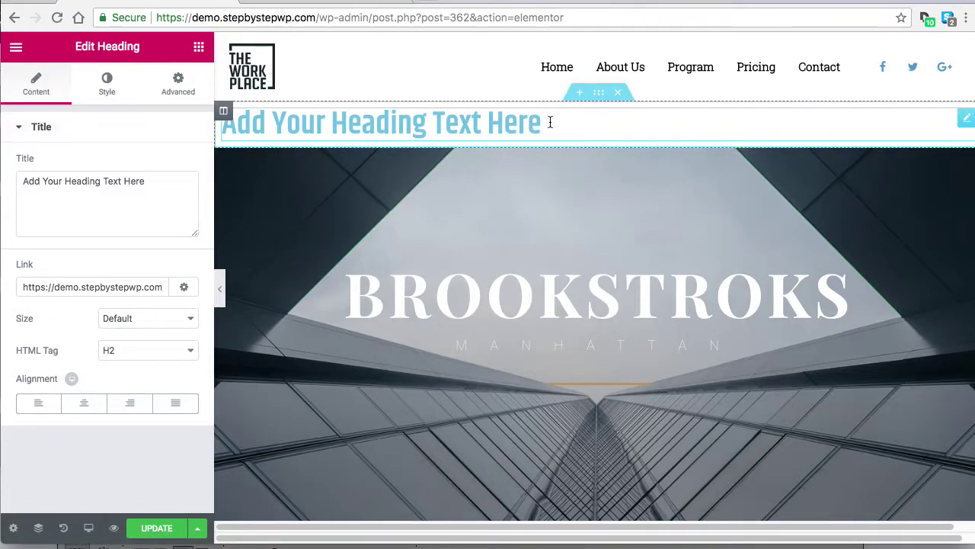
Replace the top heading's title with 'Header Tutorial' and set its HTML tag to H1
left_click(164, 186)
key("super+a")
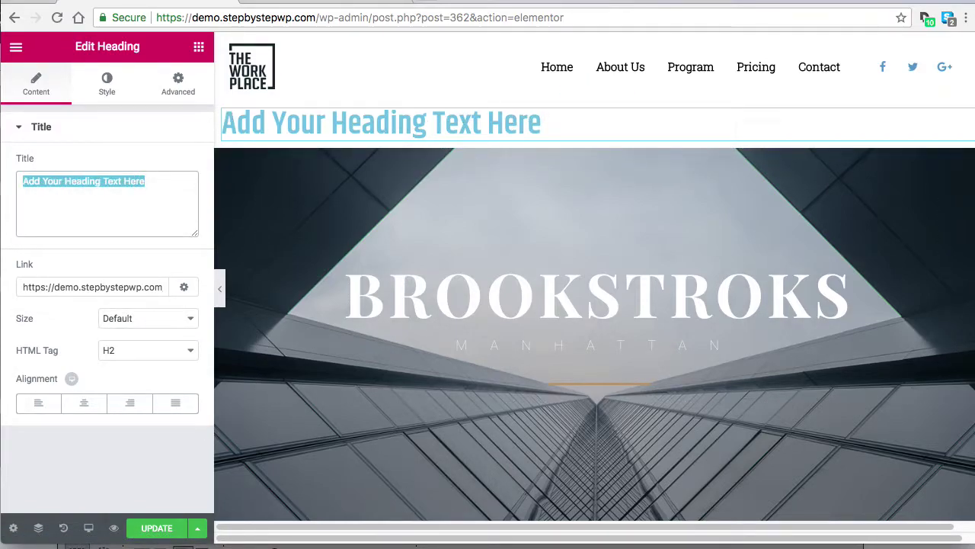
type("Header T")
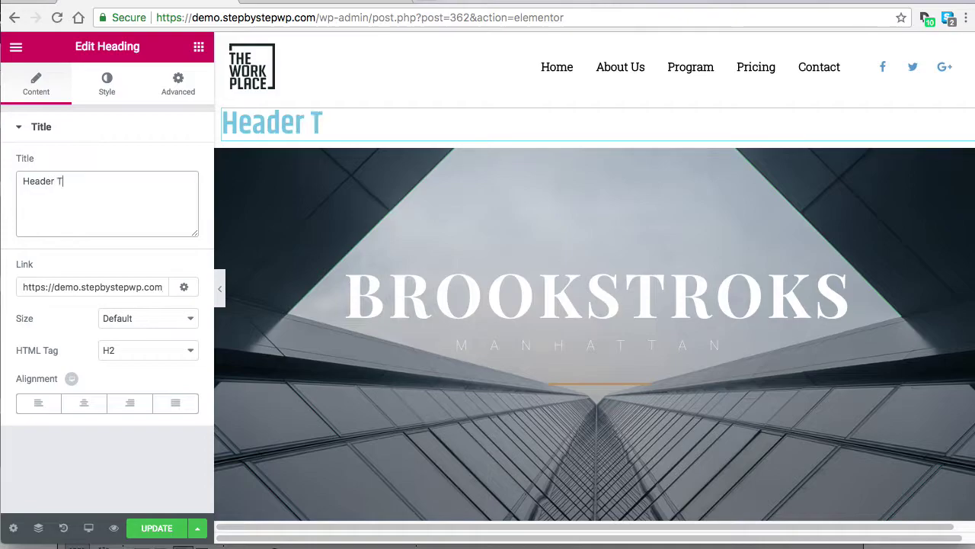
type("uit")
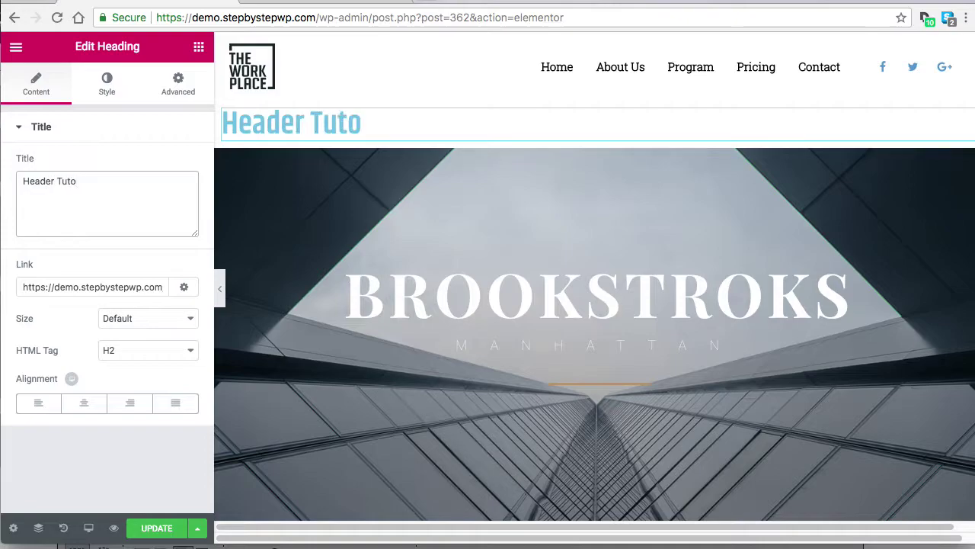
type("rial")
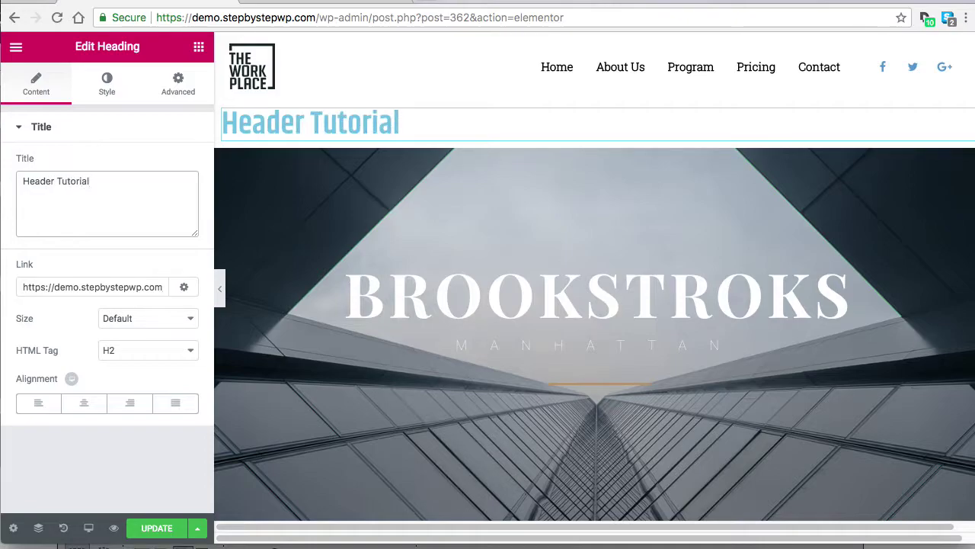
left_click(182, 350)
left_click(135, 335)
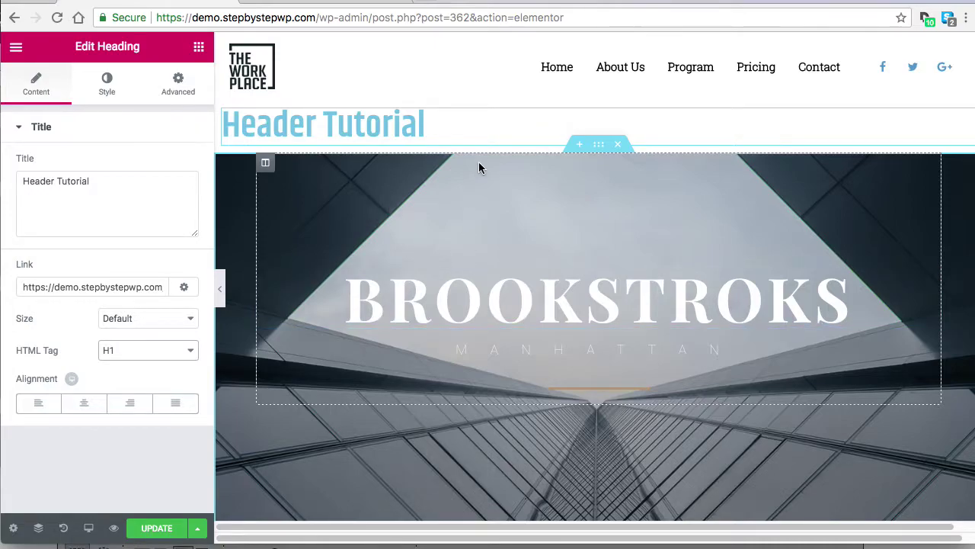
Look over the Our Vision and About Us headings, then select the Header Tutorial heading
scroll(512, 168, "down", 2)
scroll(538, 237, "down", 1)
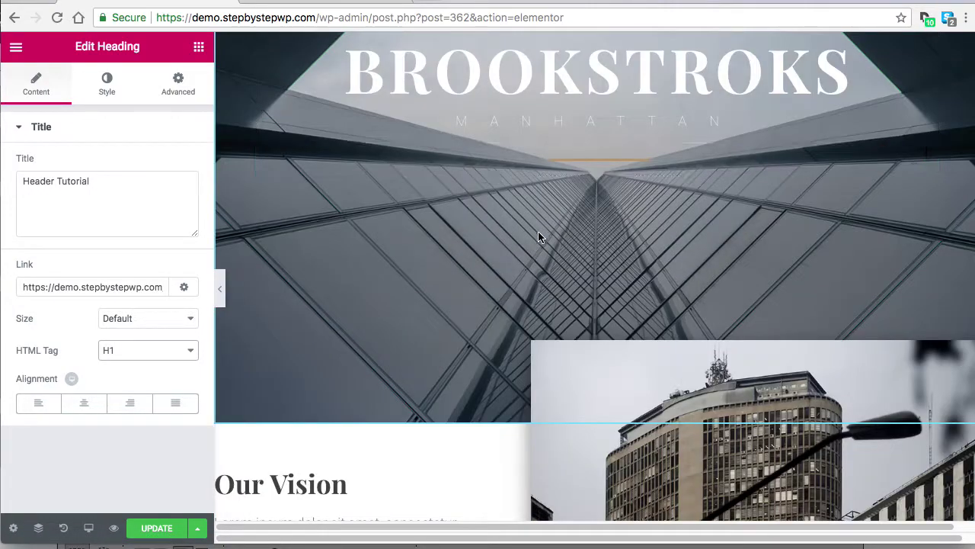
scroll(573, 318, "down", 1)
scroll(610, 396, "down", 1)
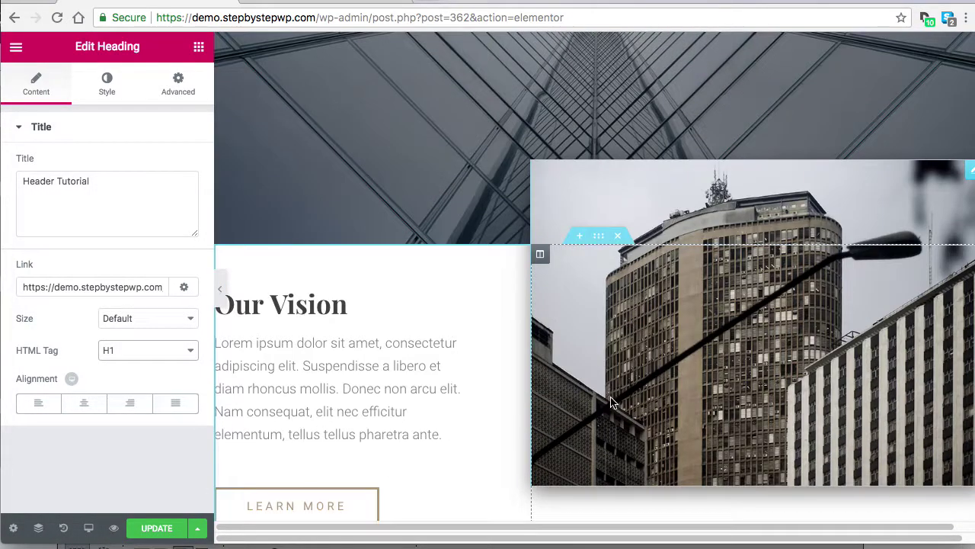
scroll(610, 402, "down", 1)
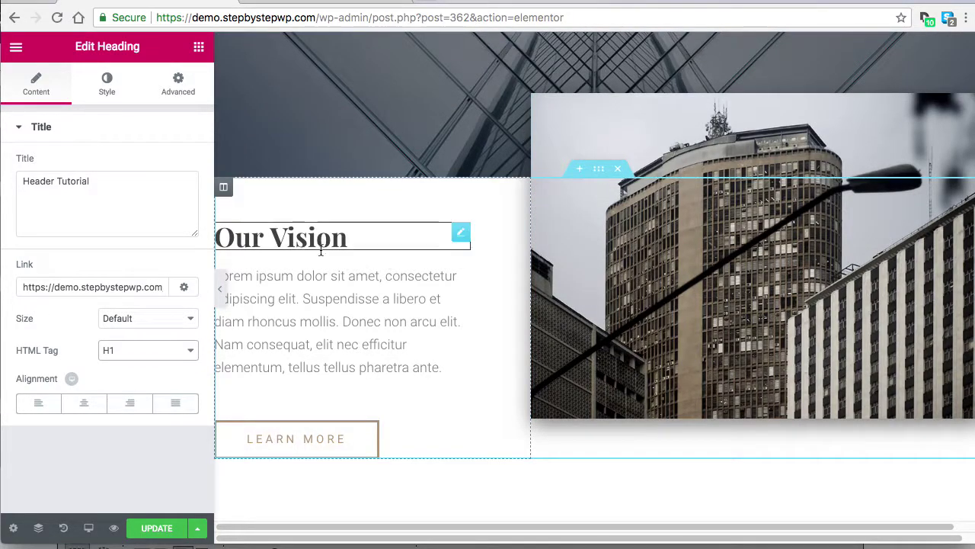
left_click(372, 243)
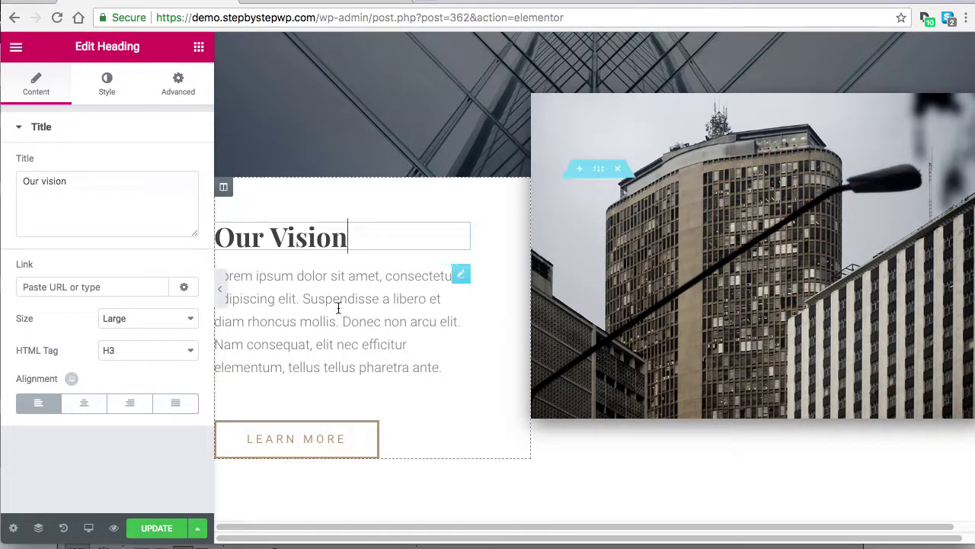
scroll(553, 300, "down", 5)
scroll(553, 301, "down", 6)
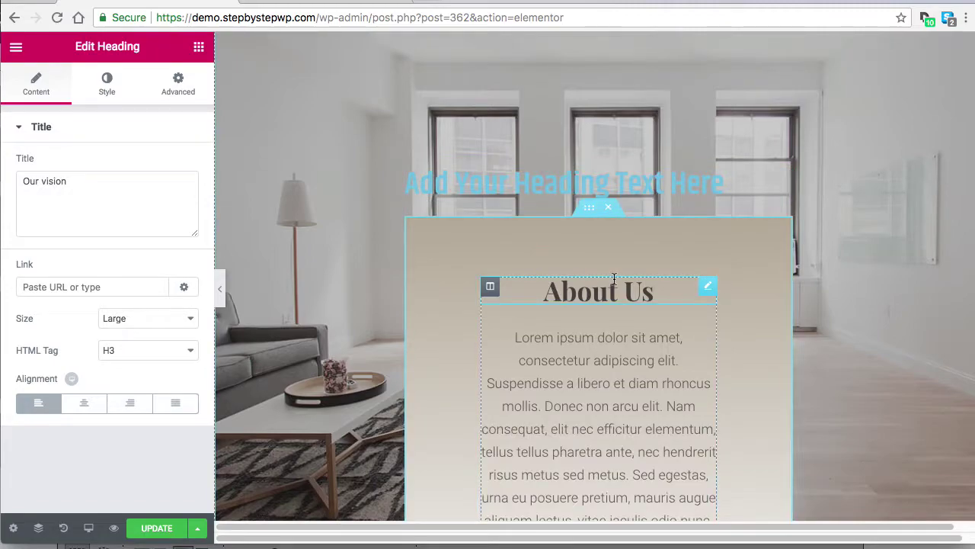
left_click(610, 290)
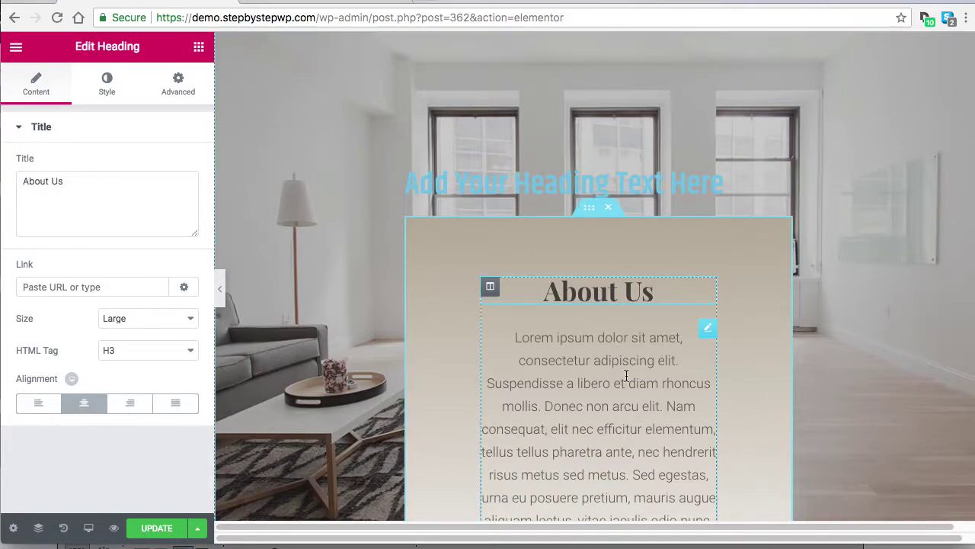
scroll(630, 380, "up", 3)
scroll(629, 380, "up", 15)
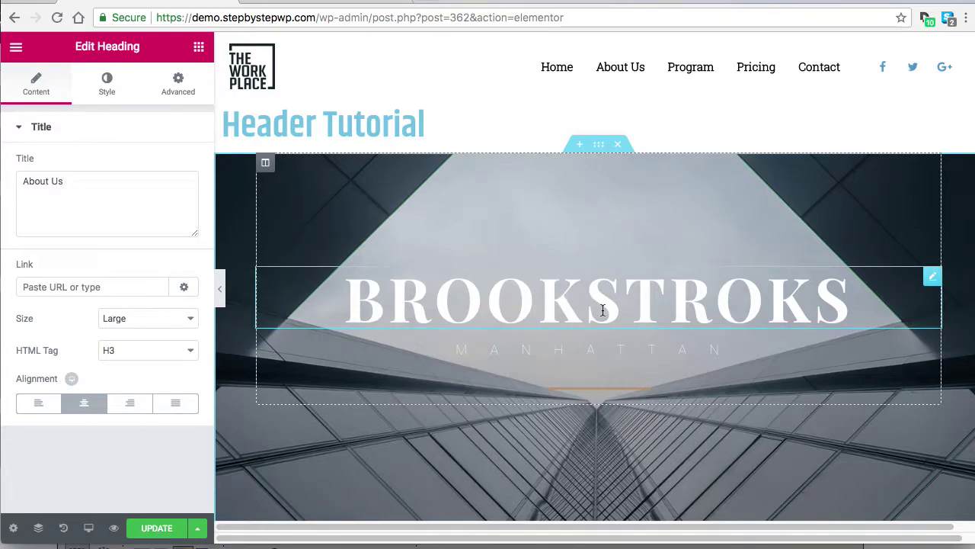
left_click(446, 135)
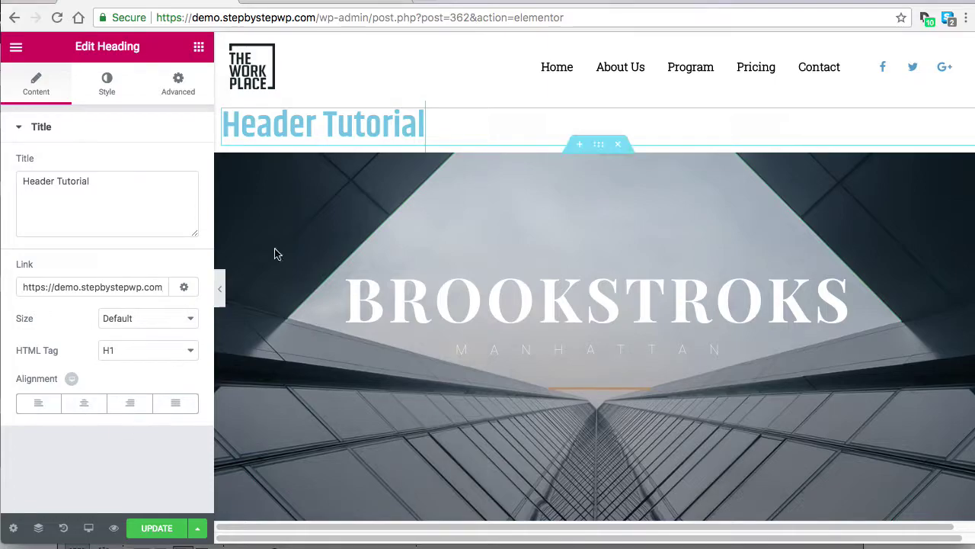
Set the Header Tutorial heading's text colour to dark blue #005989 in the Style tab
left_click(106, 84)
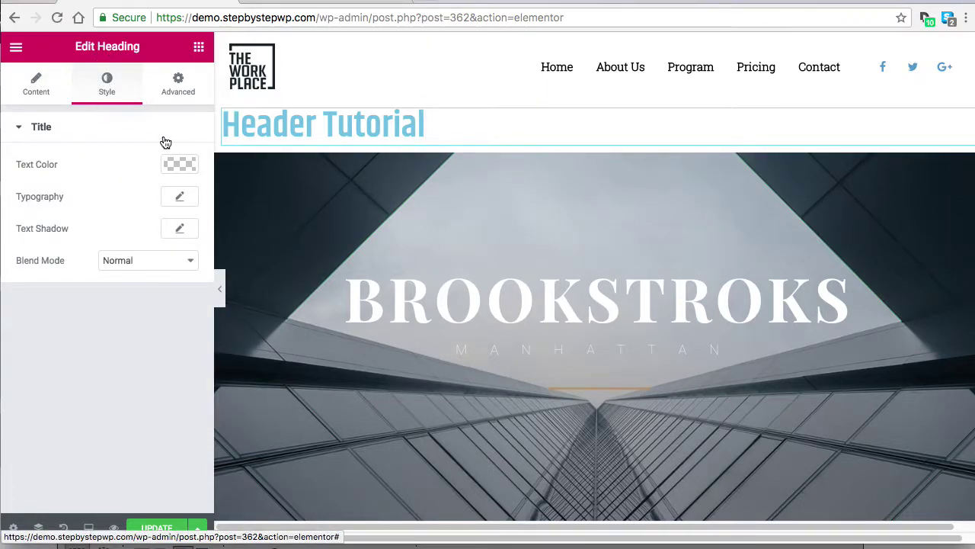
left_click(179, 164)
left_click(54, 246)
left_click(166, 234)
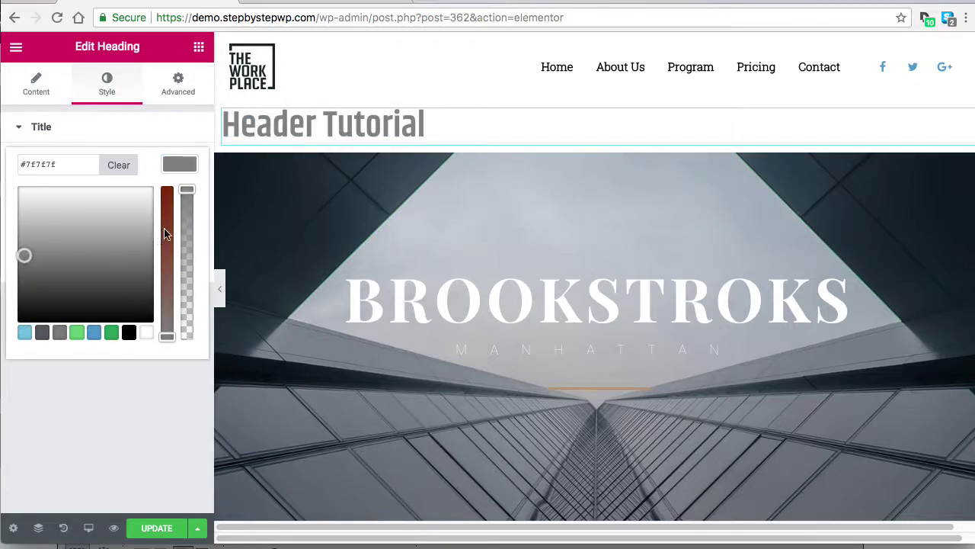
left_click_drag(165, 234, 166, 187)
left_click_drag(44, 254, 94, 251)
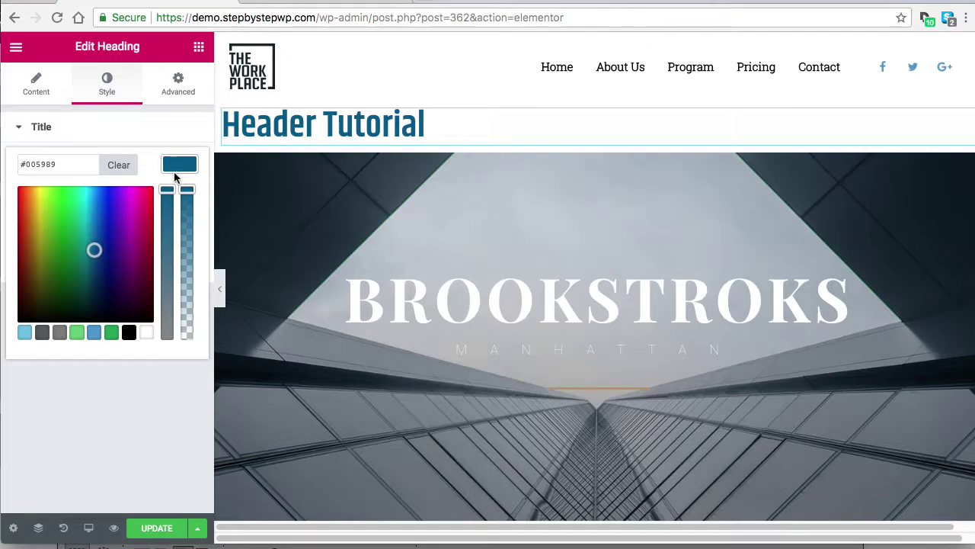
left_click(183, 166)
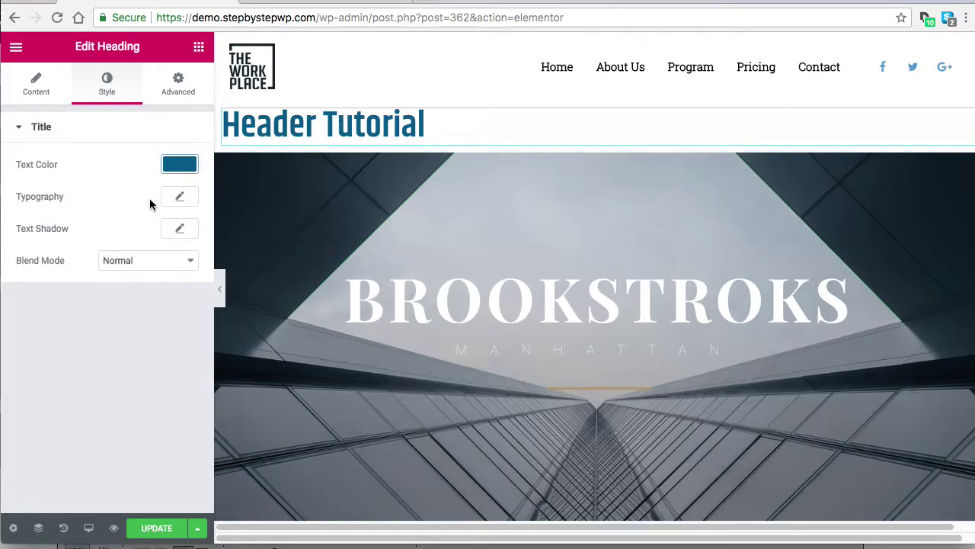
Look over the heading's Typography settings without changing them
left_click(179, 196)
scroll(158, 300, "down", 1)
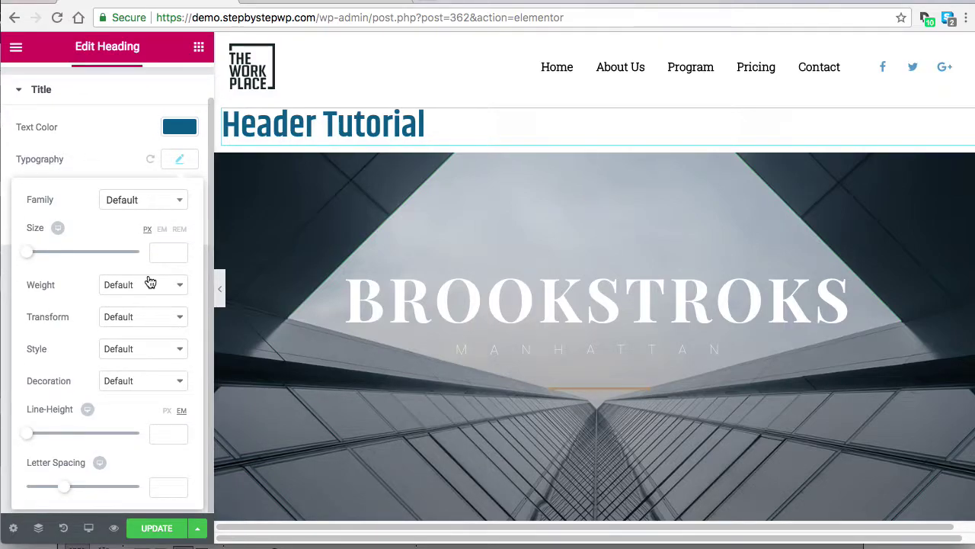
left_click(113, 162)
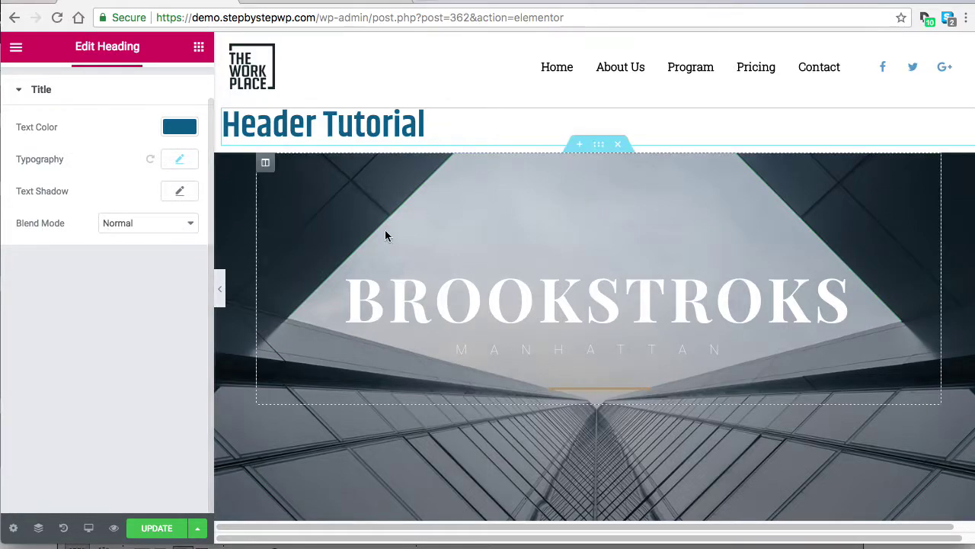
scroll(638, 244, "down", 8)
scroll(642, 290, "down", 10)
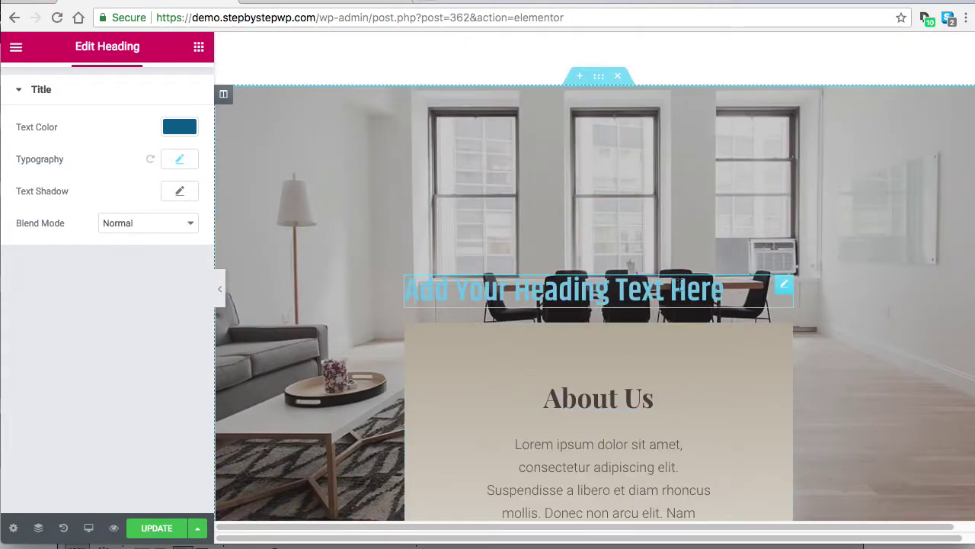
Change the placeholder heading's title to HEADER INFO
left_click(637, 289)
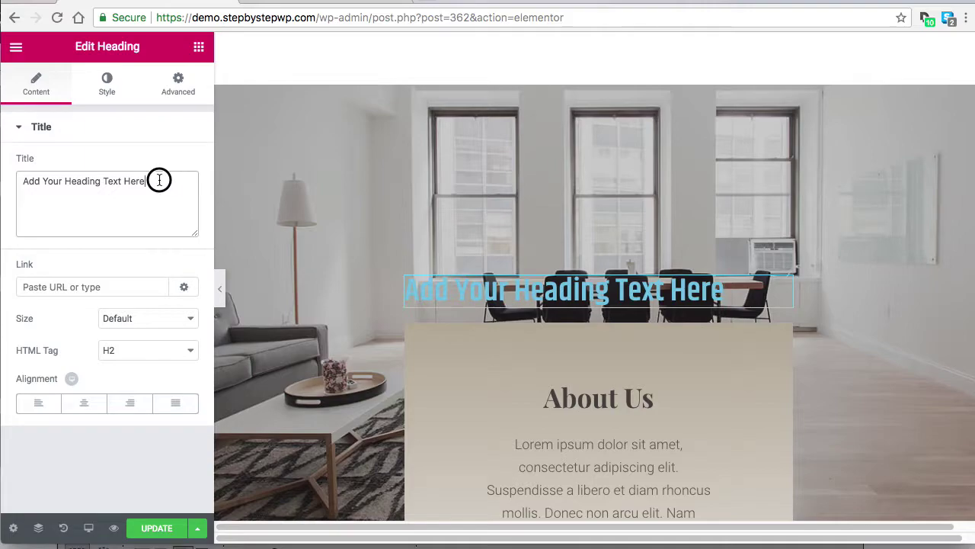
left_click_drag(160, 180, 18, 180)
type("H")
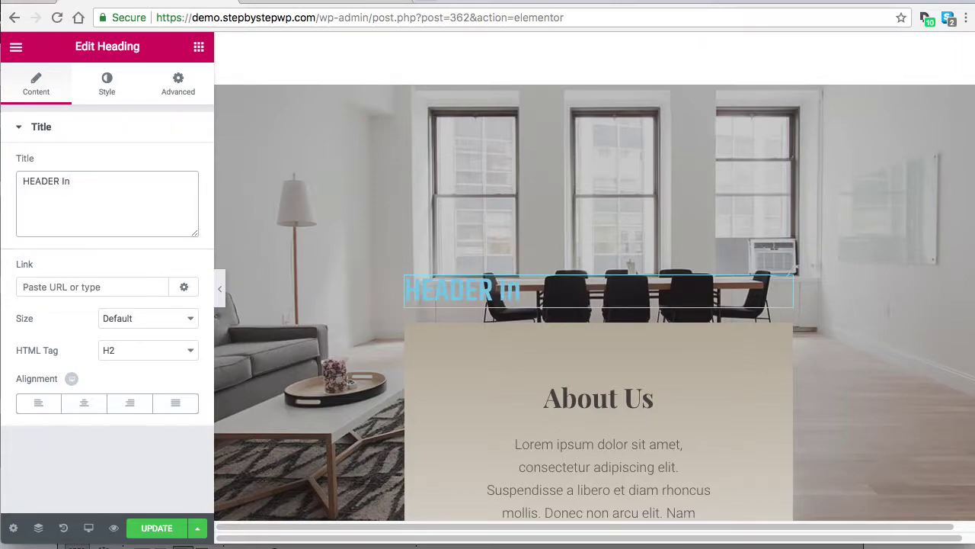
type("EADER INFO")
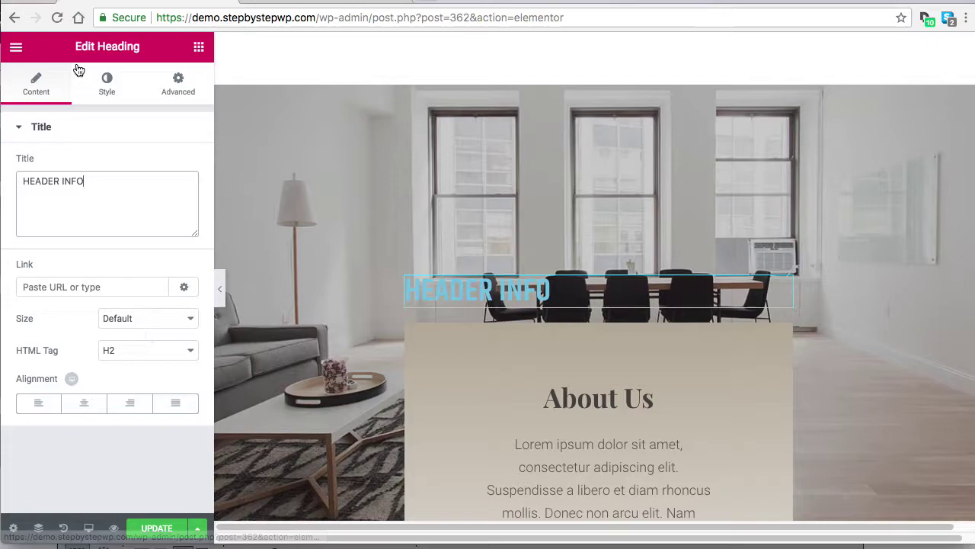
Enlarge the HEADER INFO heading's typography size to 173 px
left_click(105, 78)
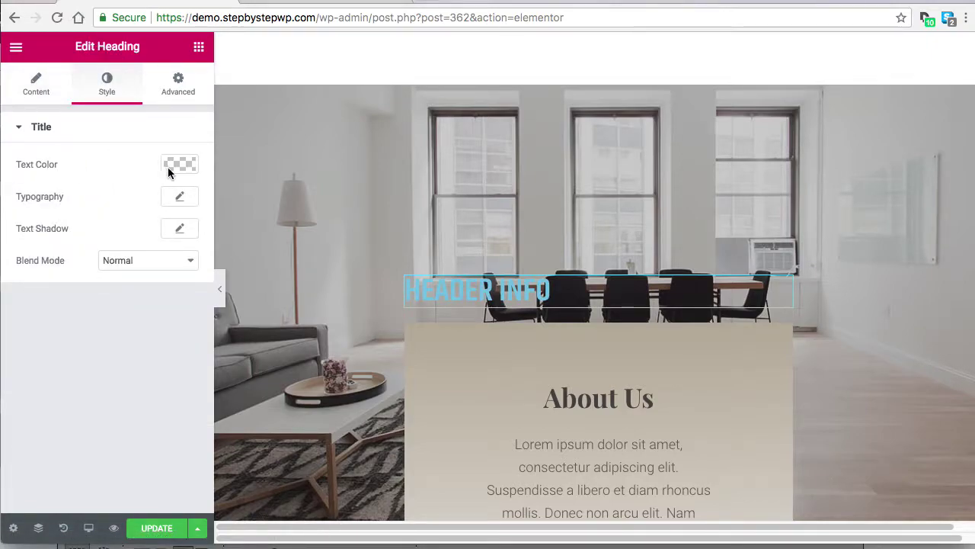
left_click(178, 199)
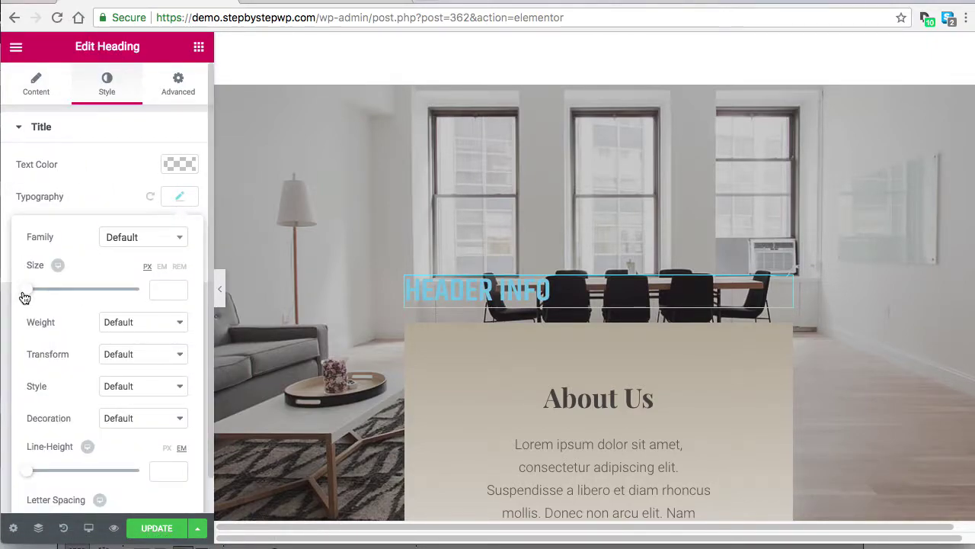
left_click_drag(25, 297, 126, 304)
scroll(183, 277, "down", 1)
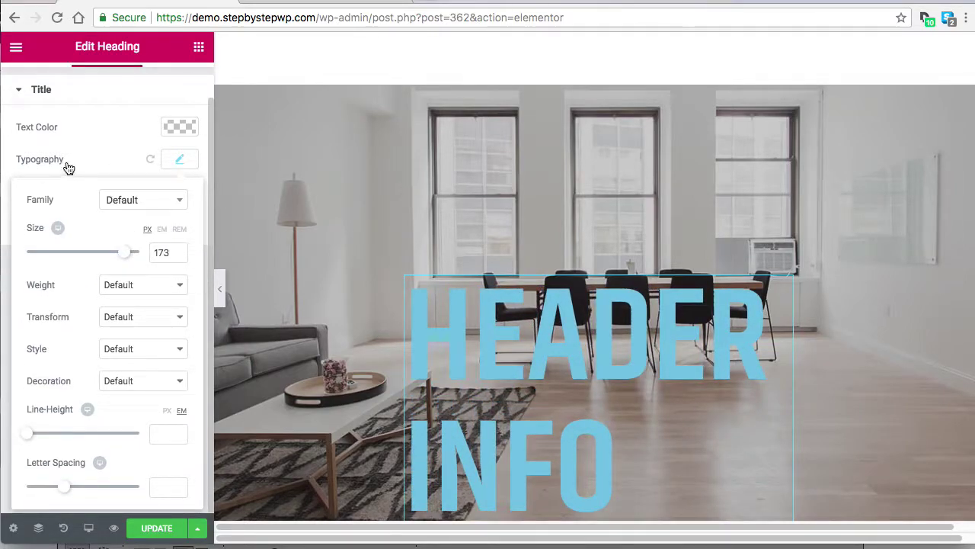
left_click(106, 159)
Set the heading's blend mode to Multiply so it blends into the hero photo
left_click(135, 224)
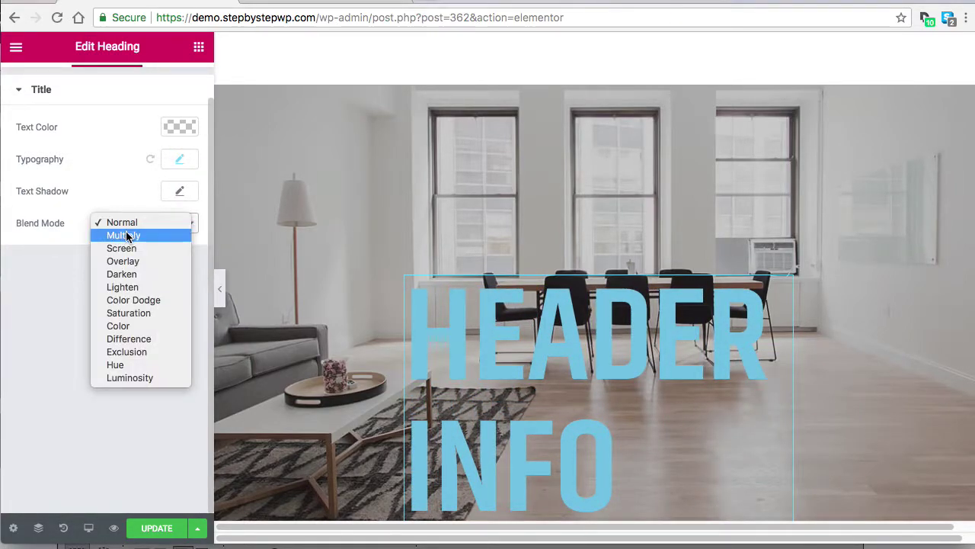
left_click(126, 235)
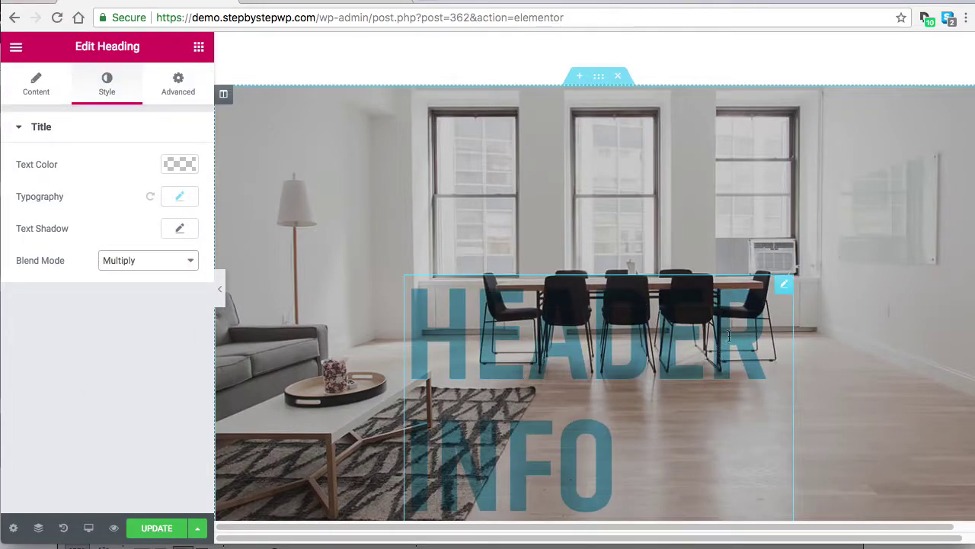
scroll(729, 336, "down", 3)
scroll(729, 332, "up", 1)
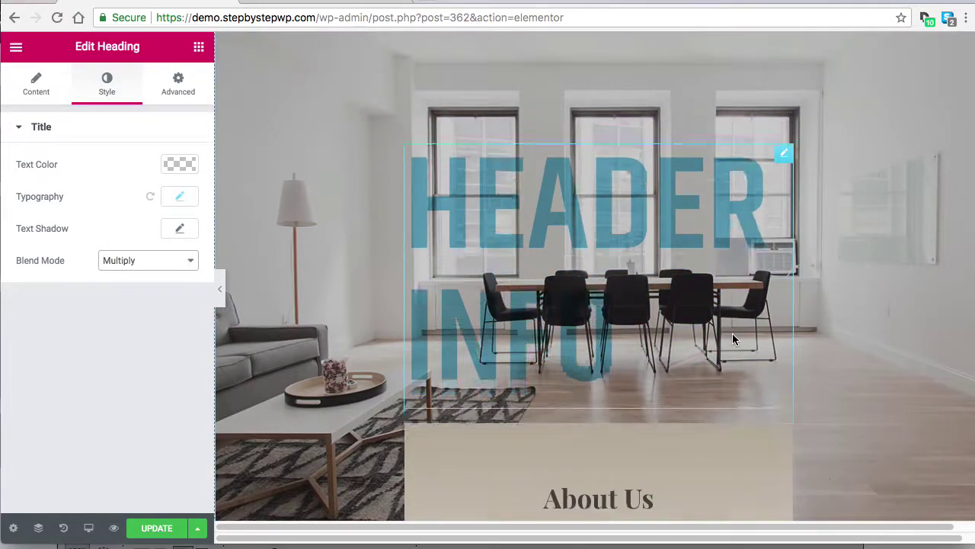
scroll(732, 332, "down", 3)
scroll(732, 331, "up", 2)
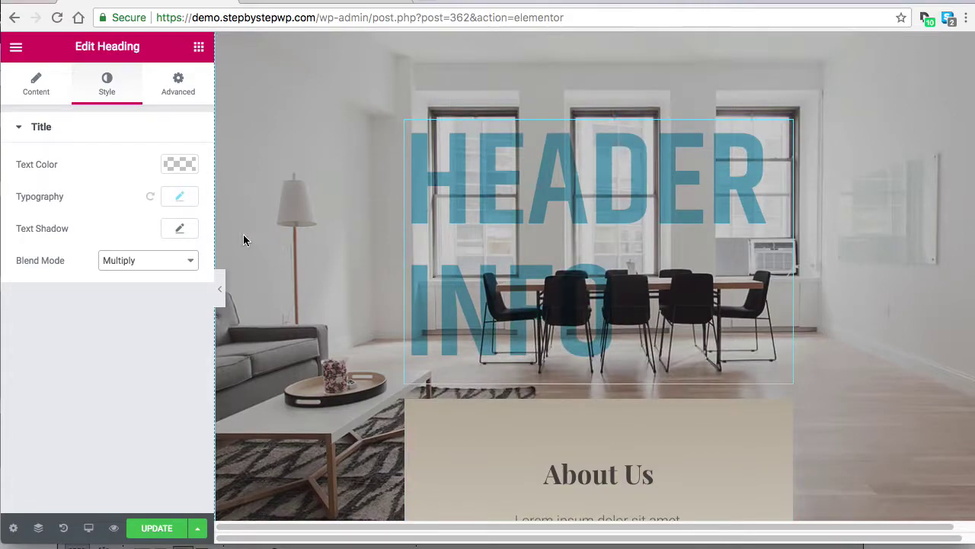
scroll(713, 233, "up", 1)
scroll(727, 241, "down", 2)
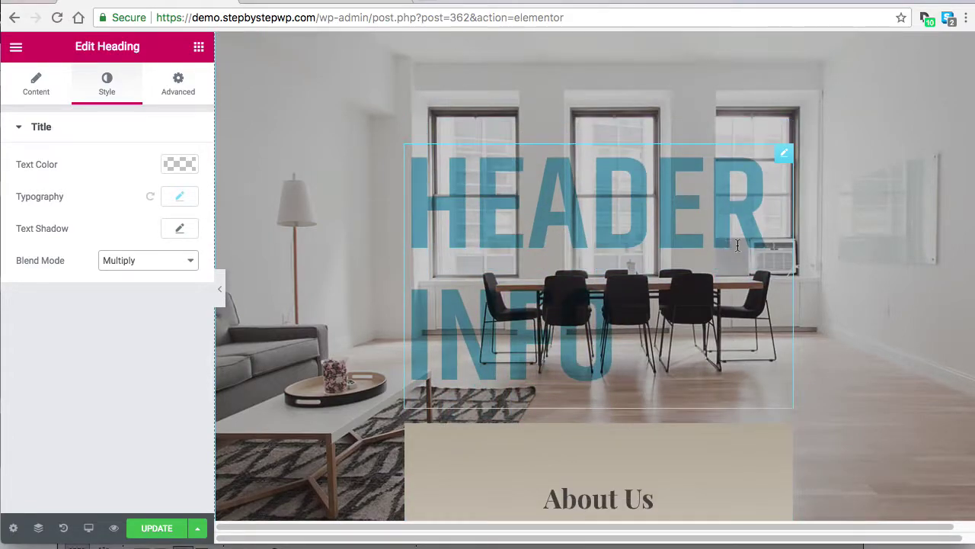
scroll(793, 213, "up", 4)
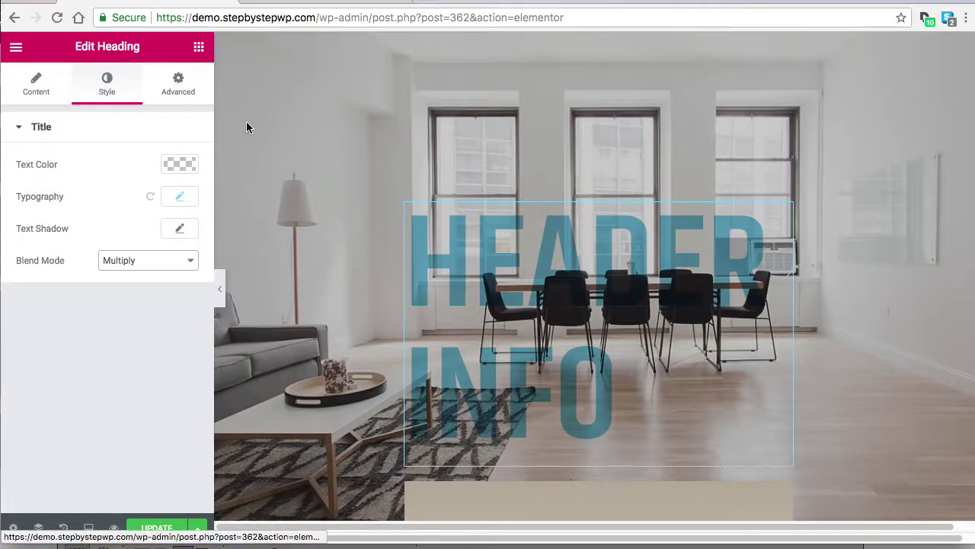
Give the HEADER INFO heading a solid tan-gold #baa359 background colour in its Advanced settings
left_click(189, 99)
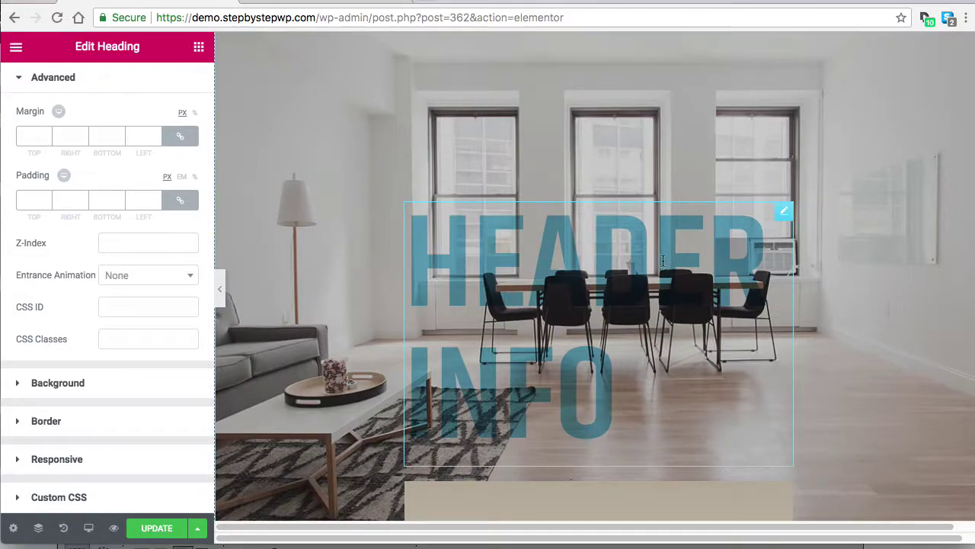
left_click(63, 384)
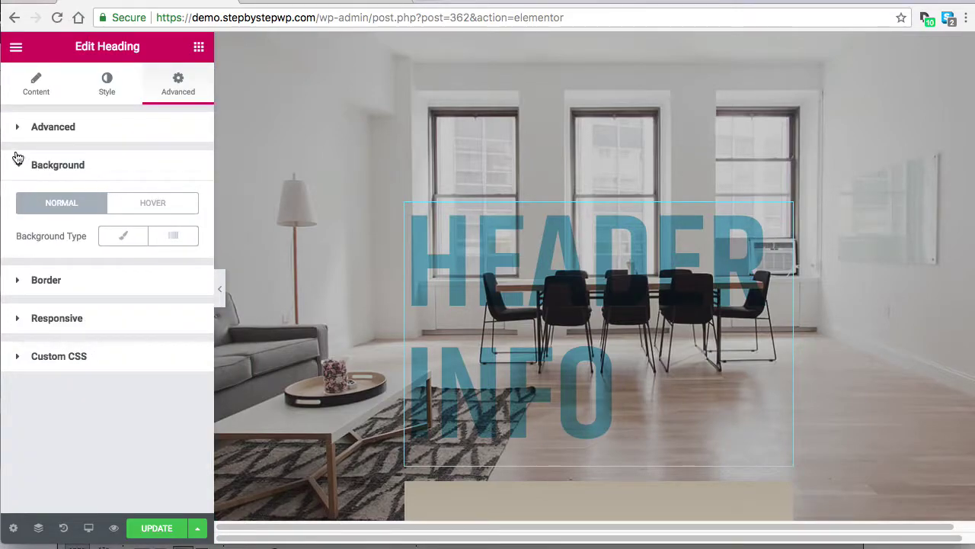
left_click(125, 236)
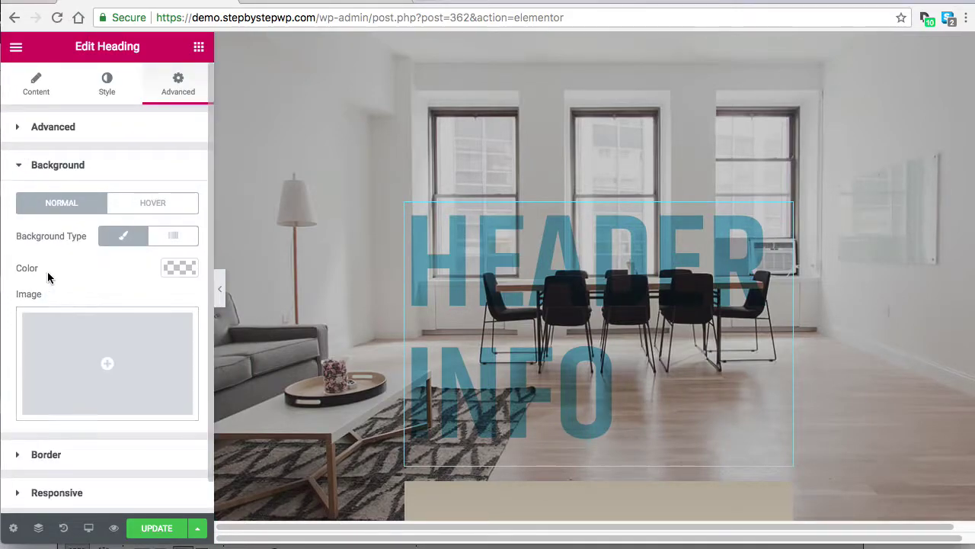
left_click(180, 268)
left_click_drag(68, 338, 32, 327)
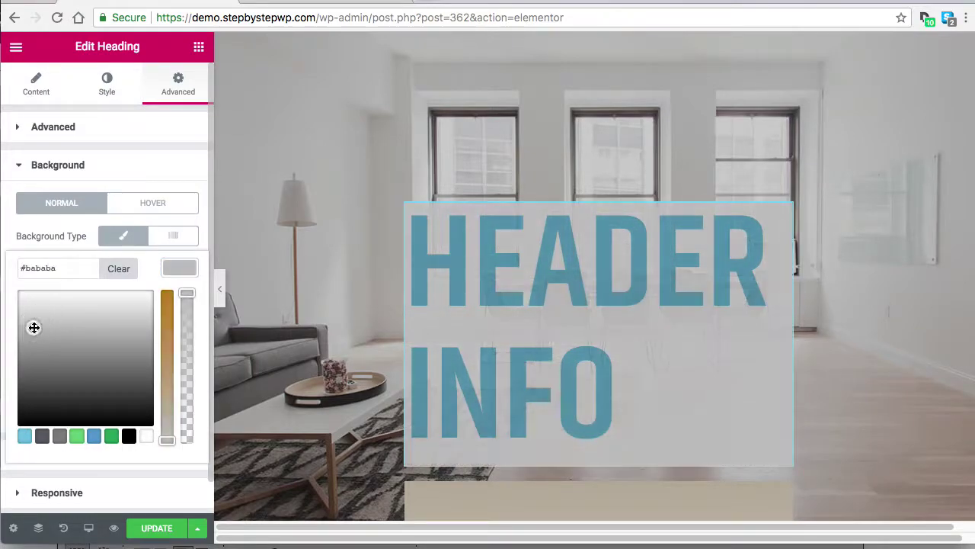
left_click(166, 356)
left_click(165, 369)
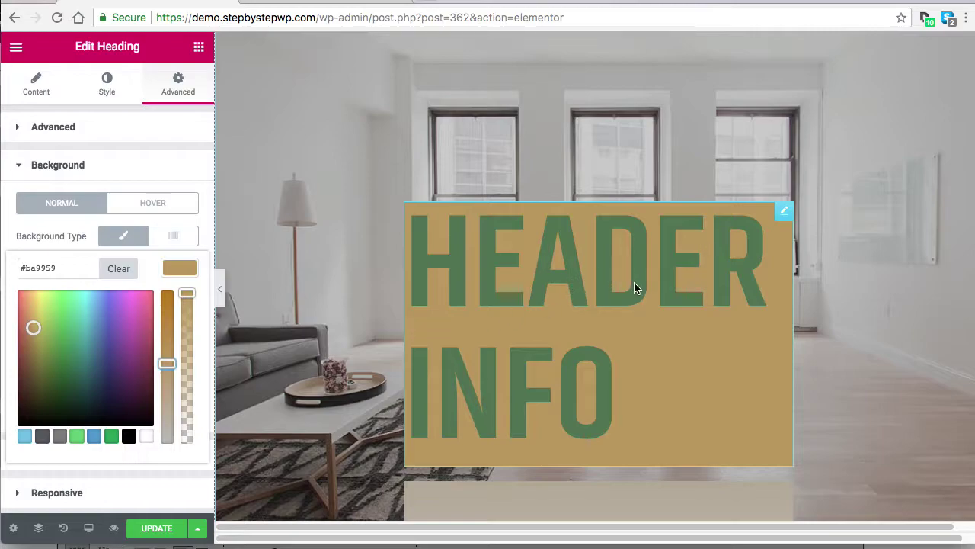
mouse_move(34, 326)
left_mouse_down()
mouse_move(35, 335)
mouse_move(39, 324)
mouse_move(91, 320)
mouse_move(35, 327)
left_mouse_up()
left_click(72, 318)
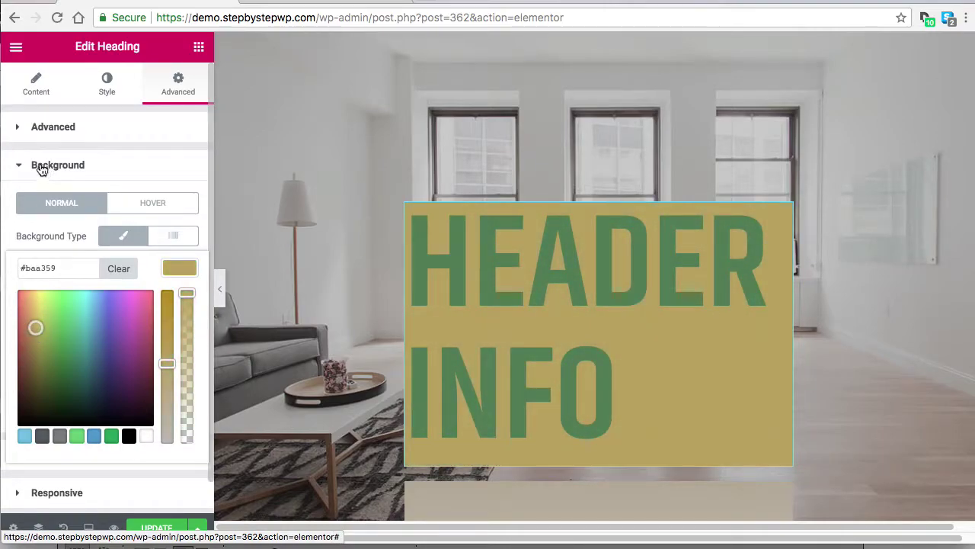
left_click(20, 170)
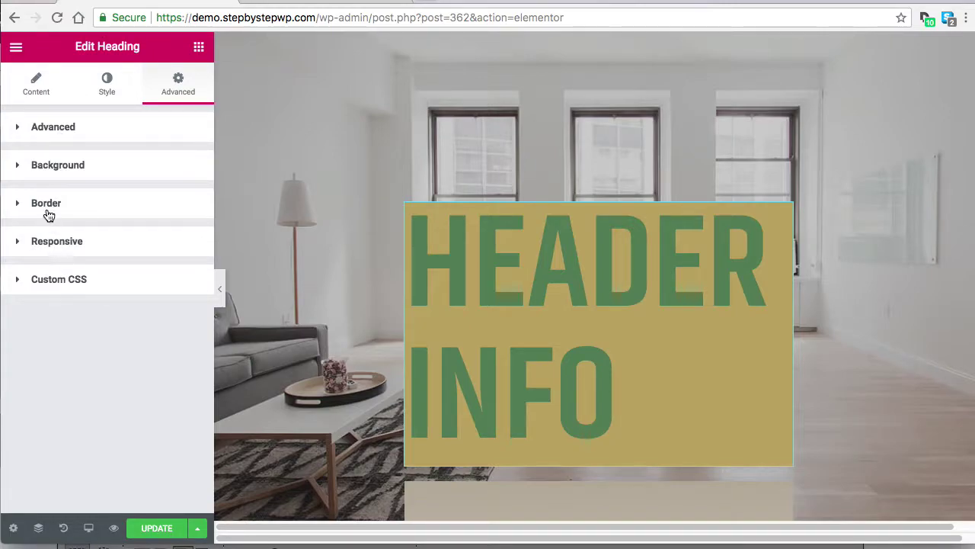
Drop a Spacer widget into the BROOKSTROKS hero section
left_click(52, 127)
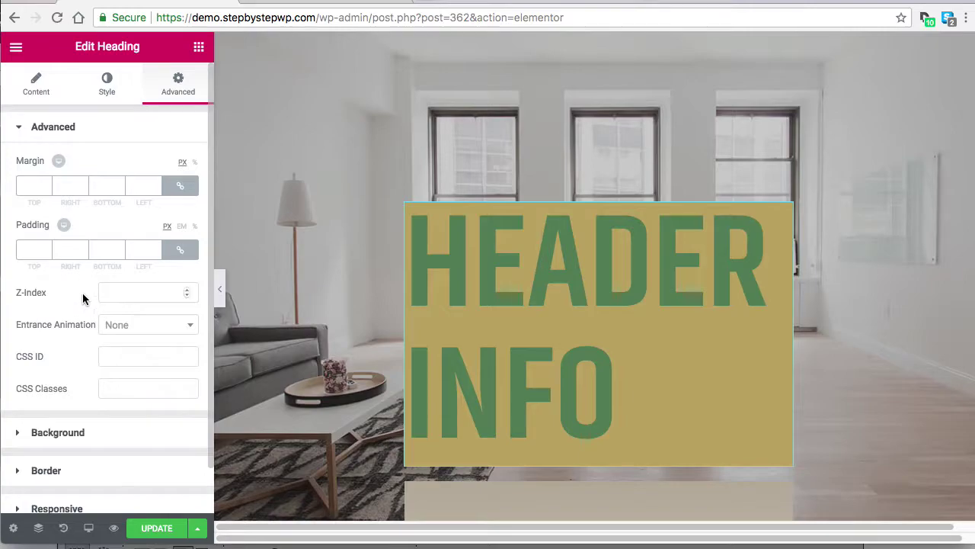
scroll(761, 240, "down", 10)
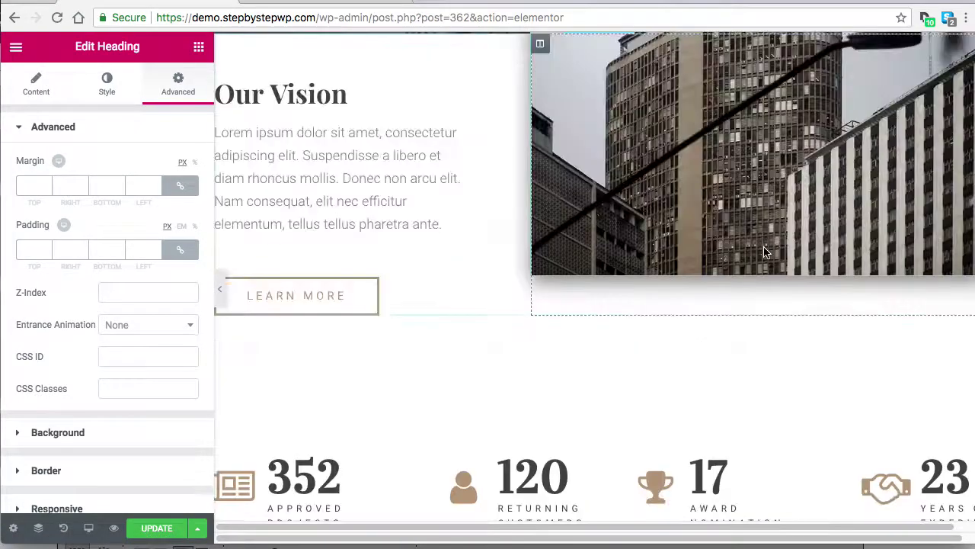
scroll(763, 246, "up", 10)
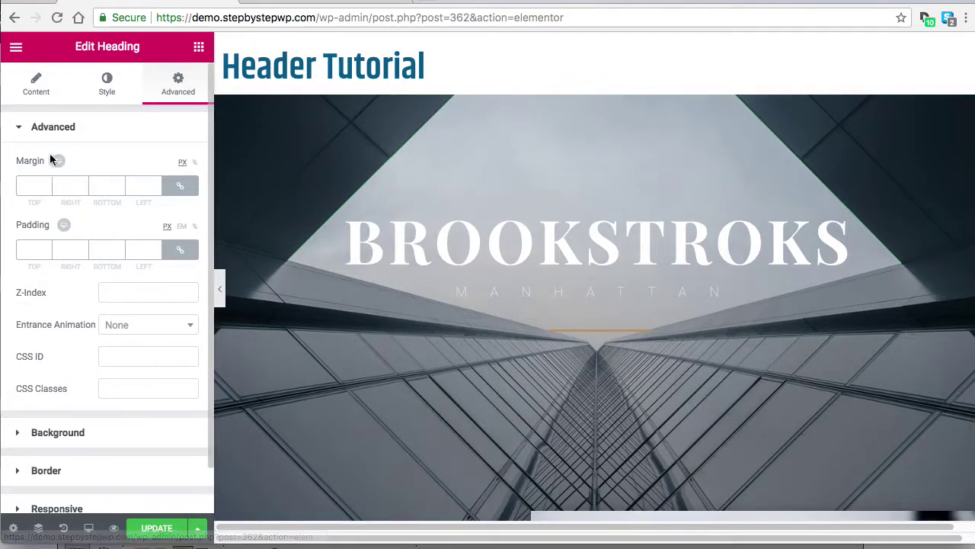
left_click(198, 47)
left_click_drag(159, 415, 562, 208)
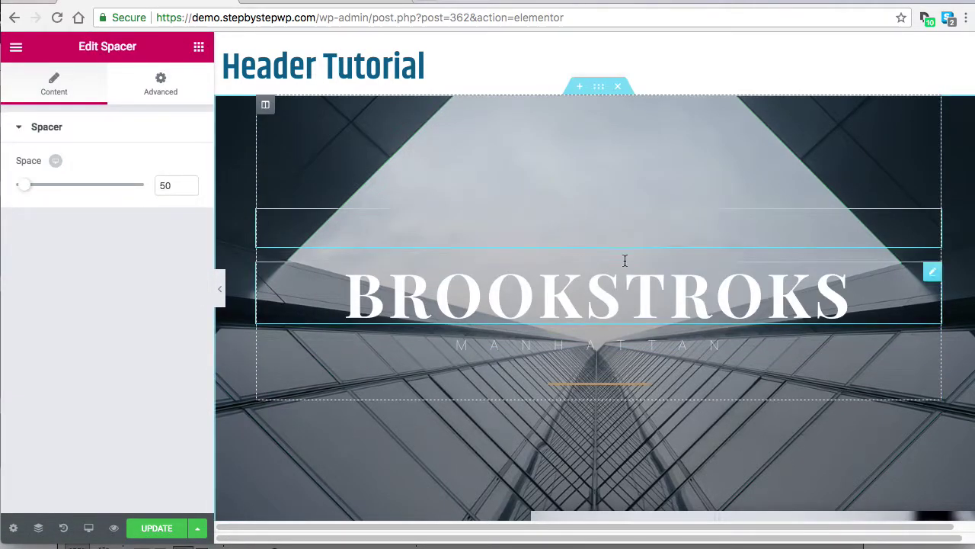
Add another Spacer below the MANHATTAN subtitle, with space 50
scroll(621, 201, "down", 3)
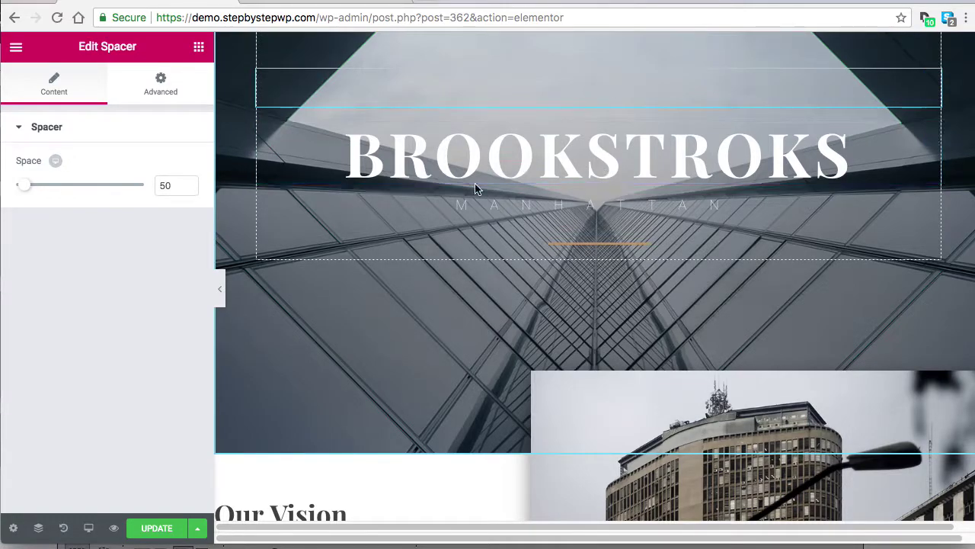
left_click(197, 47)
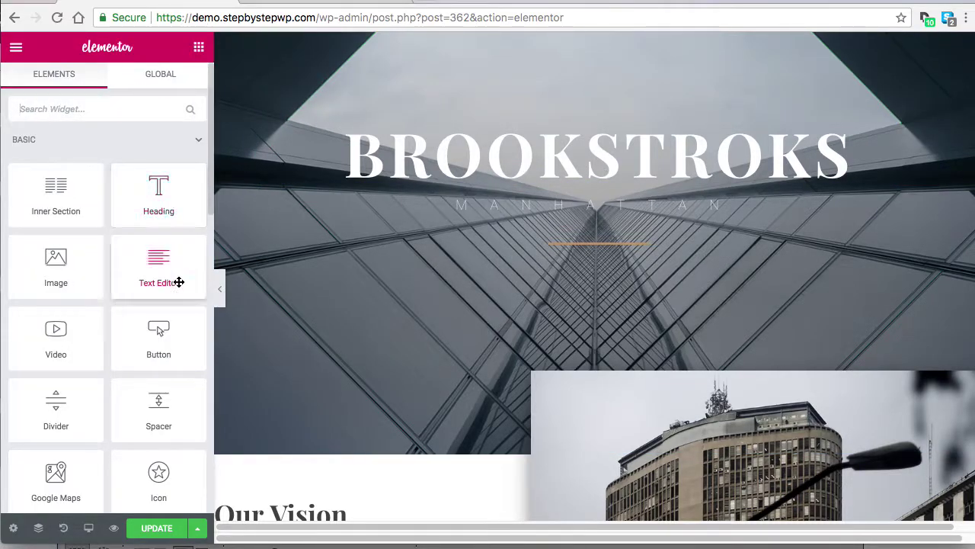
left_click_drag(168, 407, 587, 238)
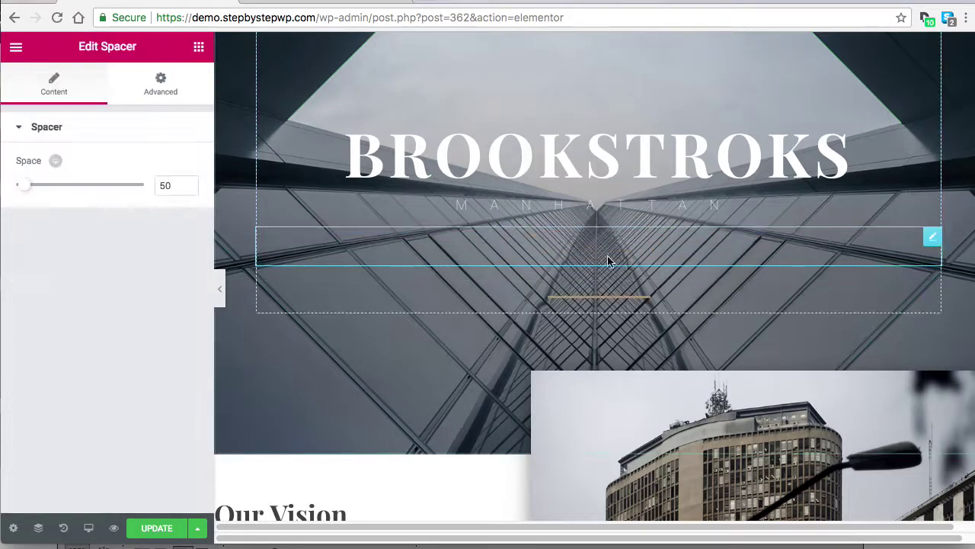
scroll(632, 297, "down", 2)
scroll(629, 241, "up", 5)
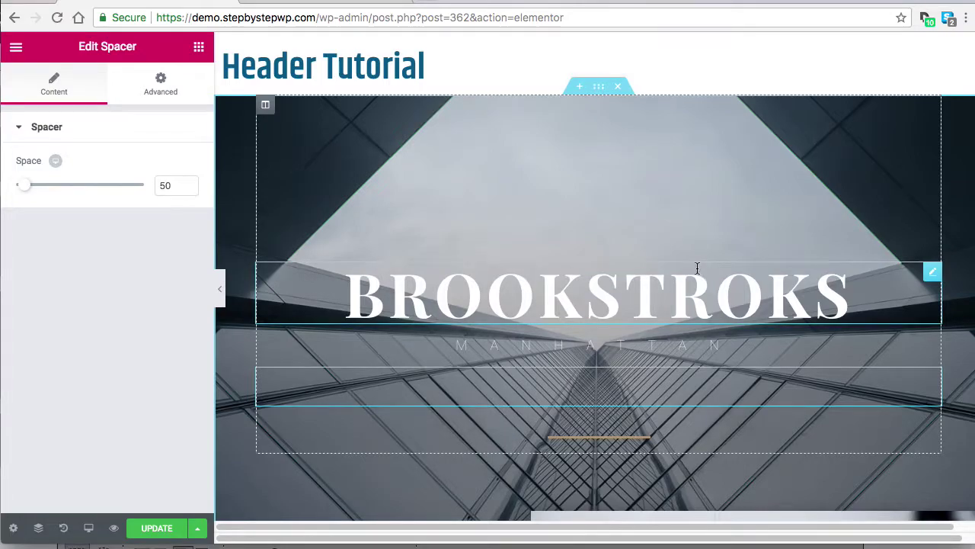
scroll(682, 263, "up", 2)
scroll(477, 135, "down", 3)
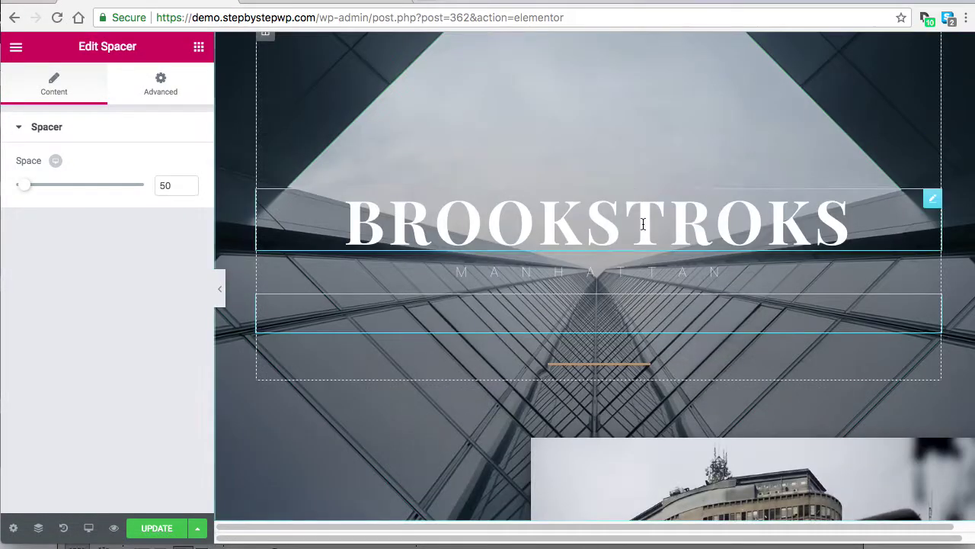
scroll(659, 225, "up", 3)
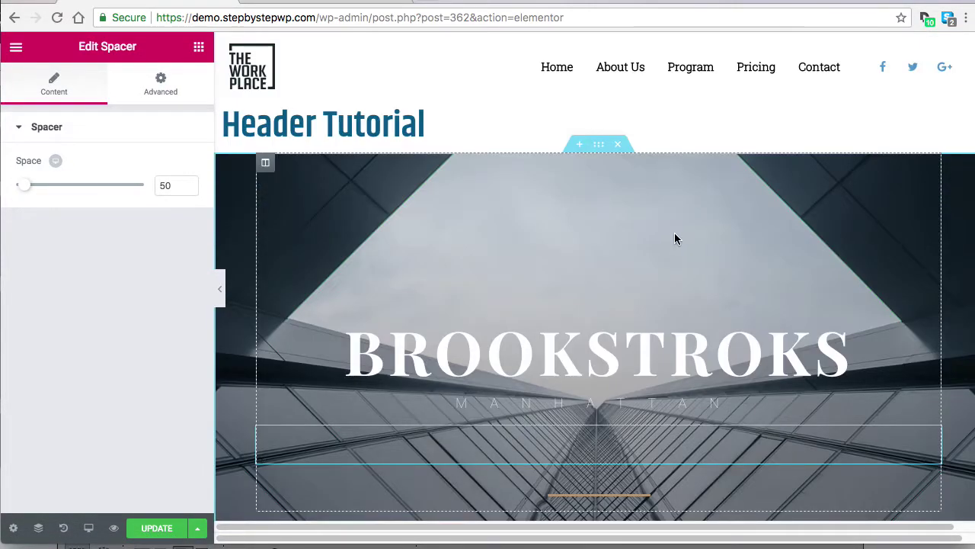
scroll(666, 285, "down", 5)
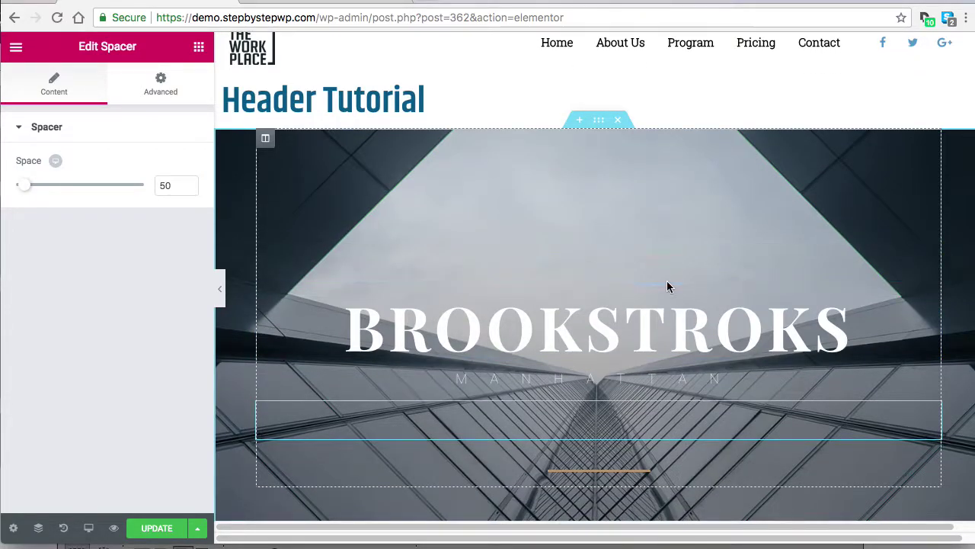
scroll(659, 320, "down", 10)
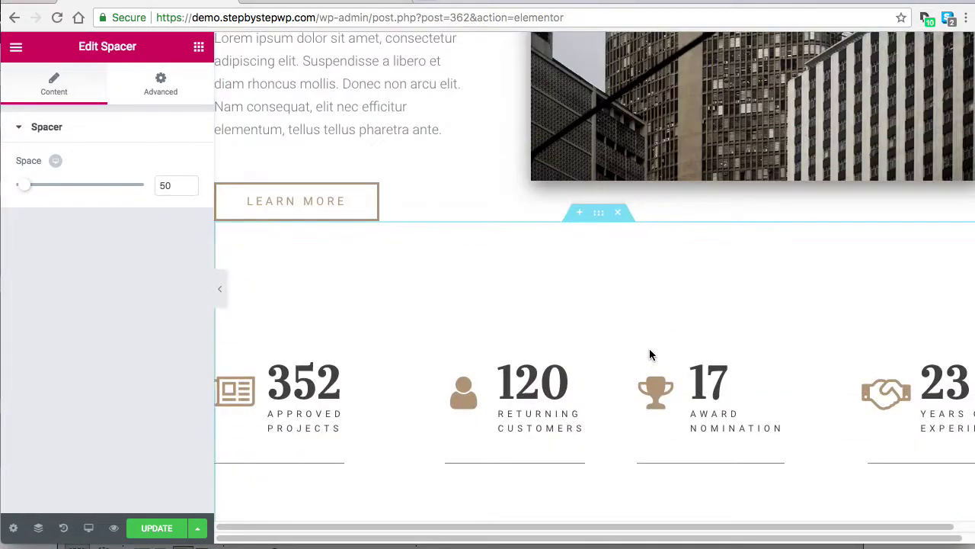
scroll(650, 353, "up", 3)
scroll(653, 353, "up", 15)
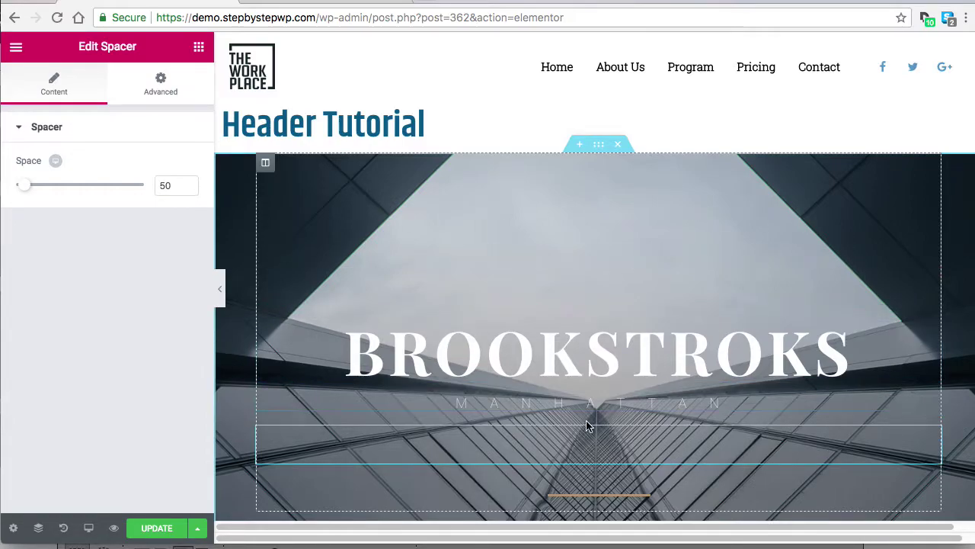
scroll(599, 408, "down", 5)
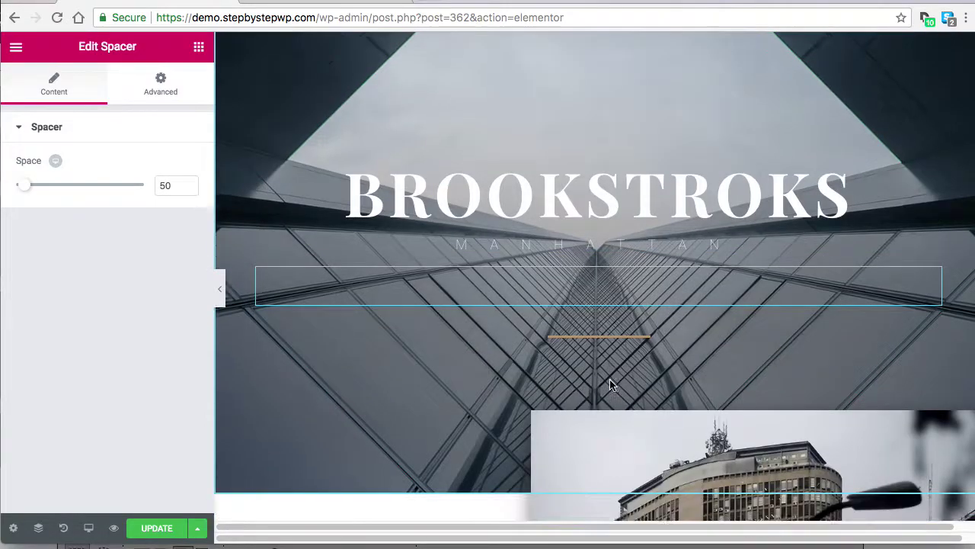
scroll(617, 390, "down", 2)
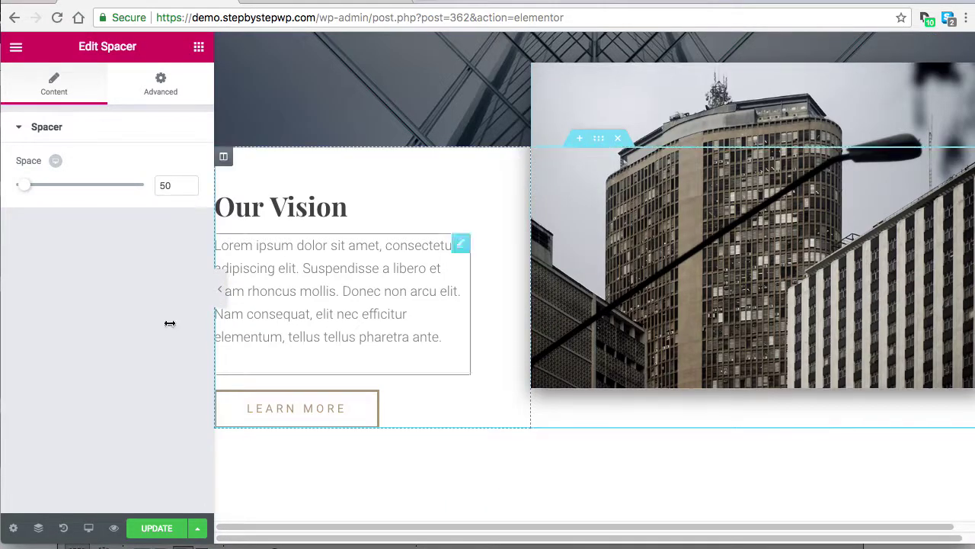
scroll(388, 327, "up", 7)
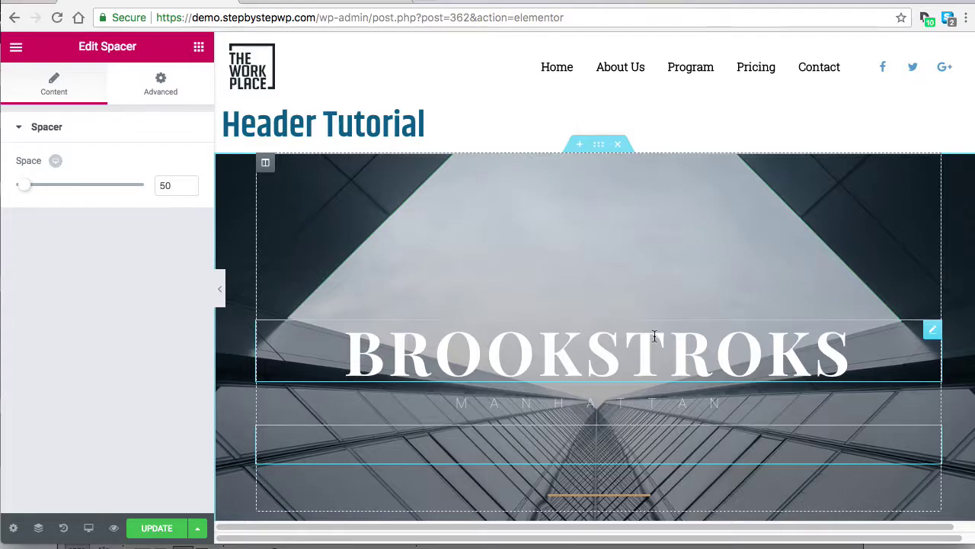
Raise the BROOKSTROKS heading's font size from 80 to 99 px, keeping Uppercase
left_click(864, 352)
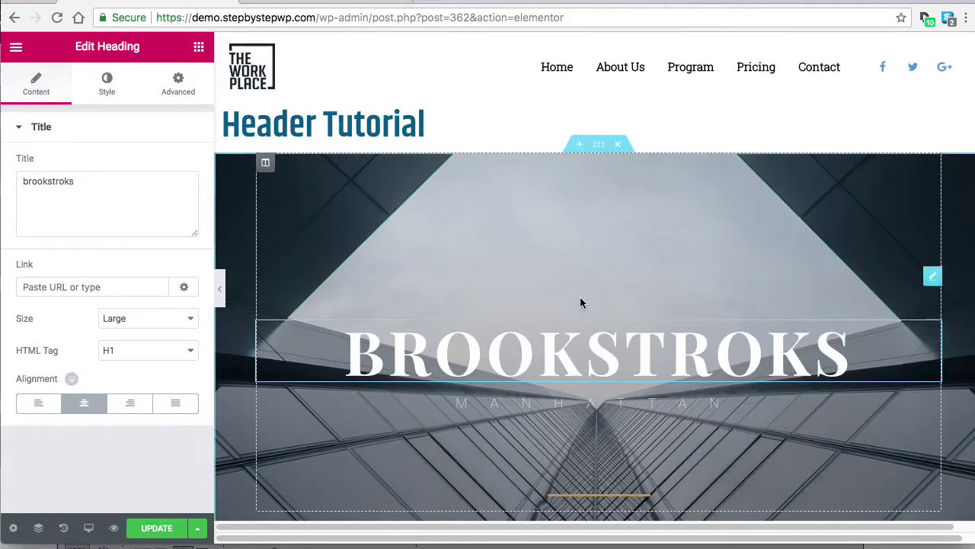
left_click(107, 81)
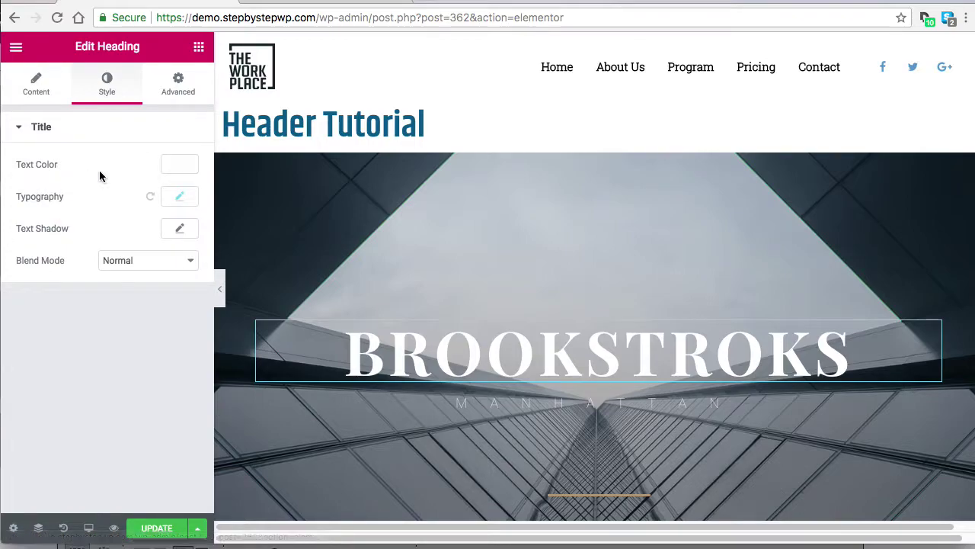
left_click(174, 198)
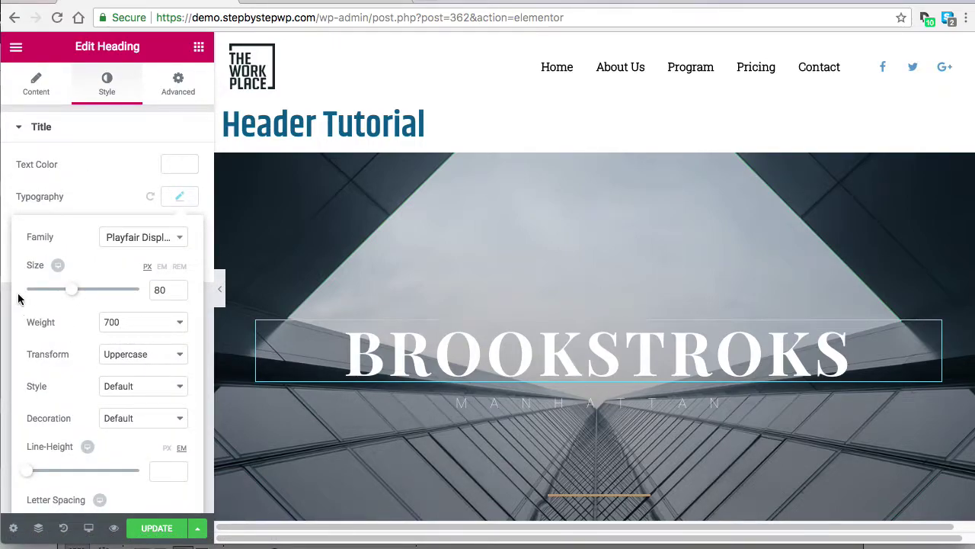
left_click_drag(71, 289, 84, 294)
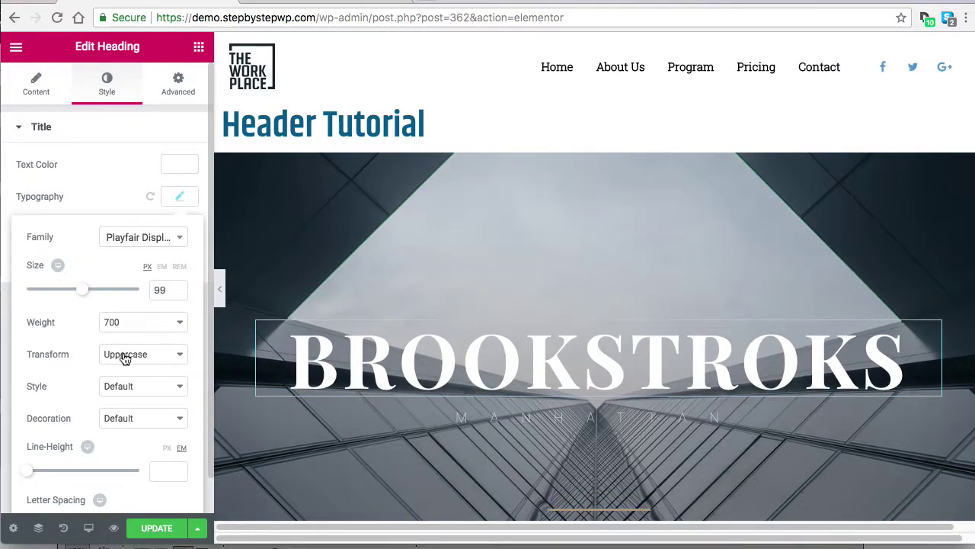
left_click(142, 355)
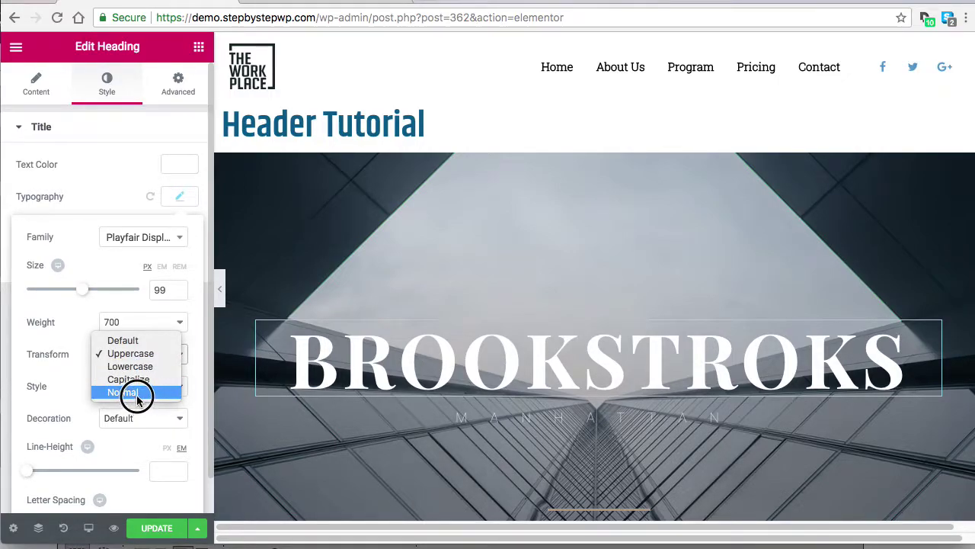
left_click(53, 355)
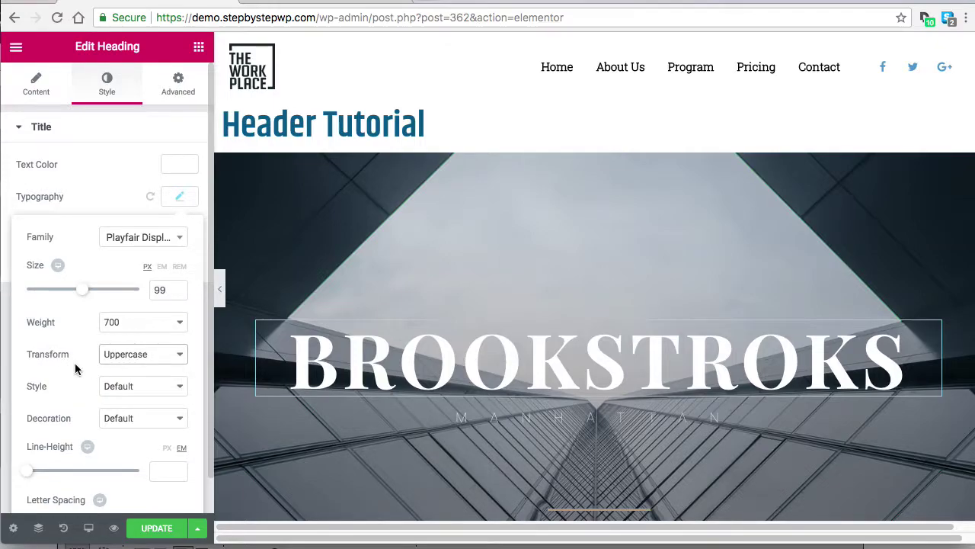
scroll(102, 392, "down", 1)
scroll(103, 389, "up", 1)
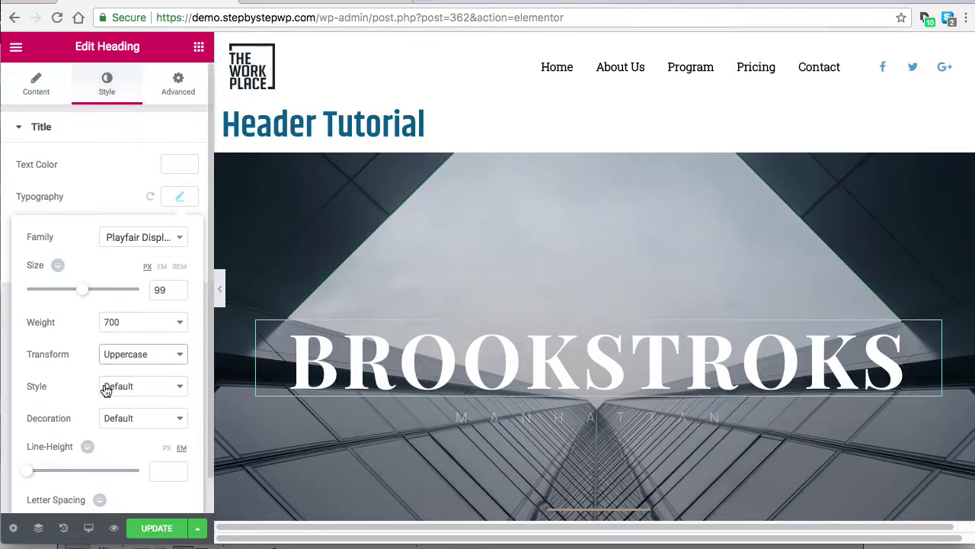
Load stepbystepwp.com in a new Chrome tab
left_click(421, 2)
type("ste")
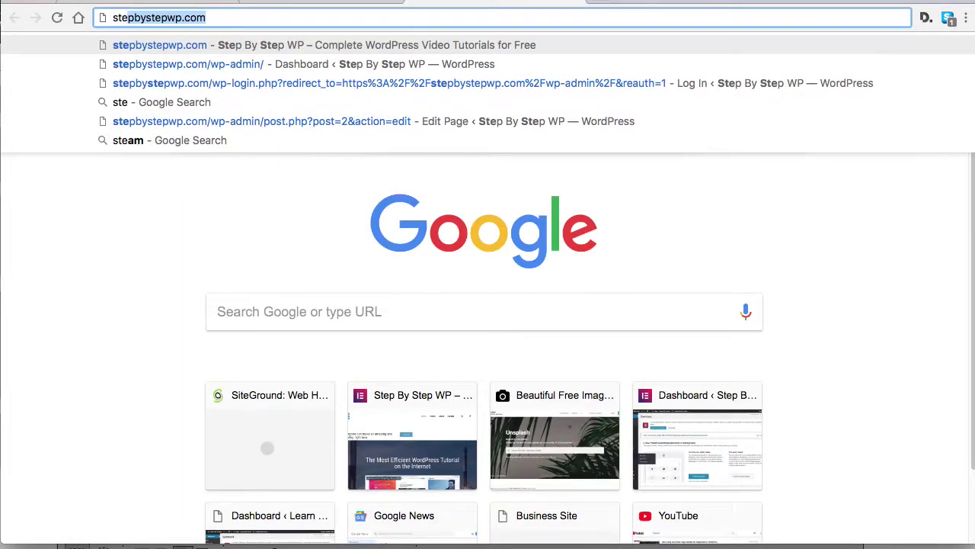
key("Right")
key("Return")
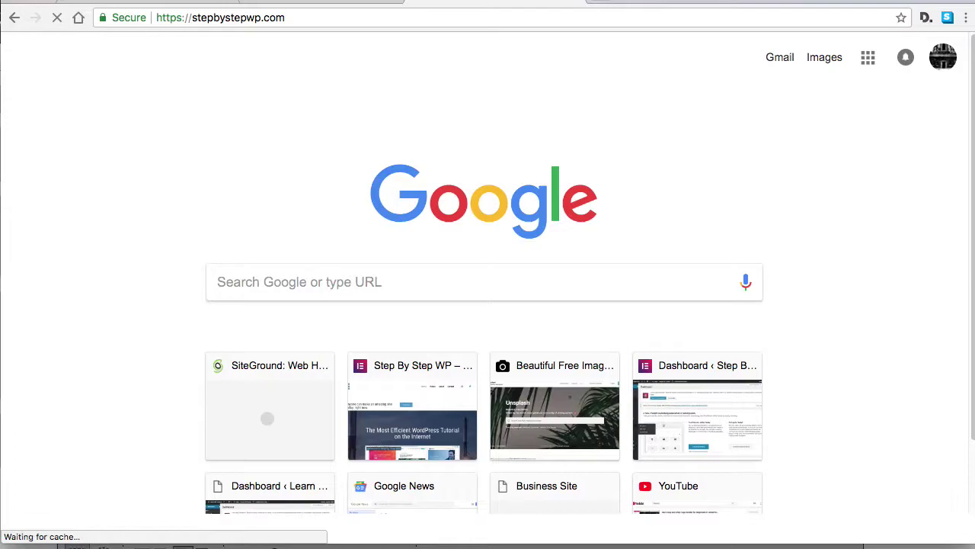
Go to the site's Videos page
scroll(736, 257, "down", 3)
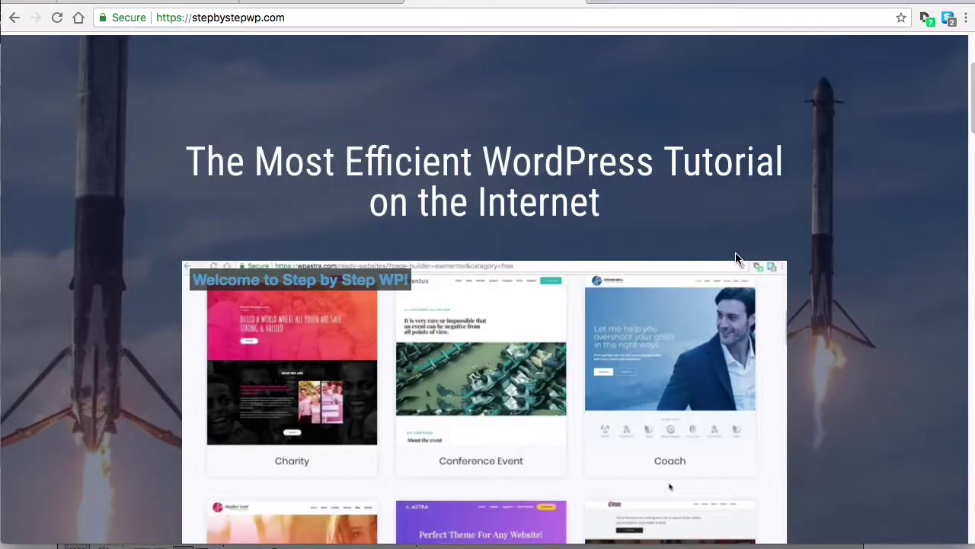
scroll(798, 323, "up", 3)
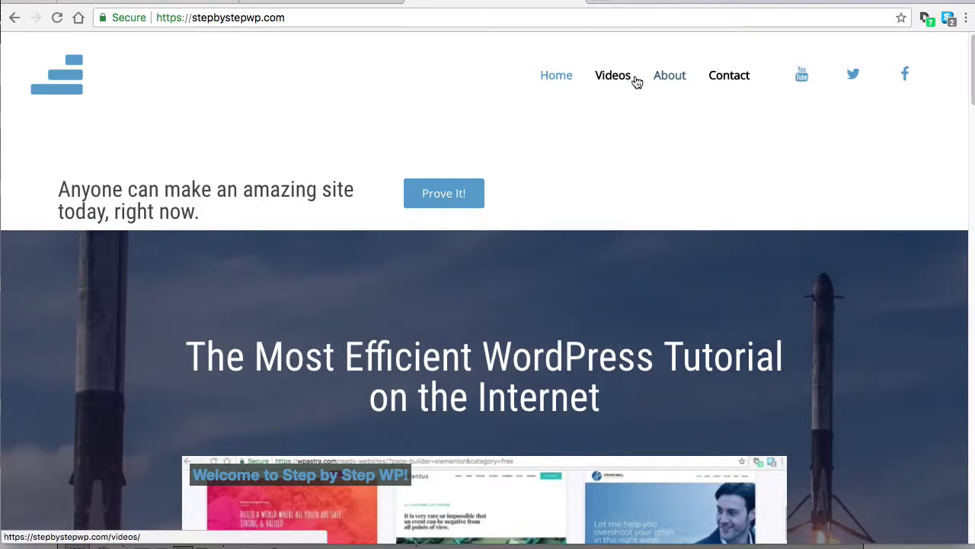
left_click(610, 78)
scroll(670, 320, "down", 1)
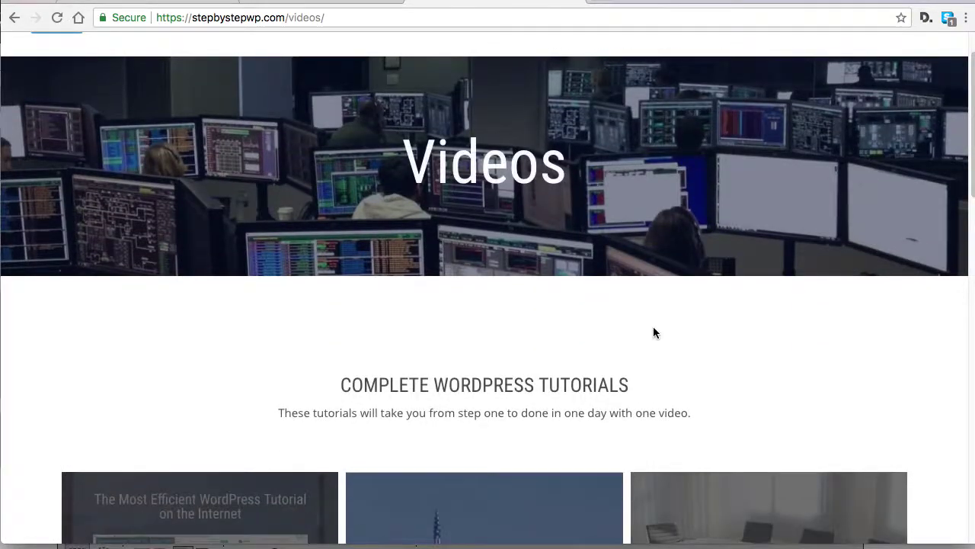